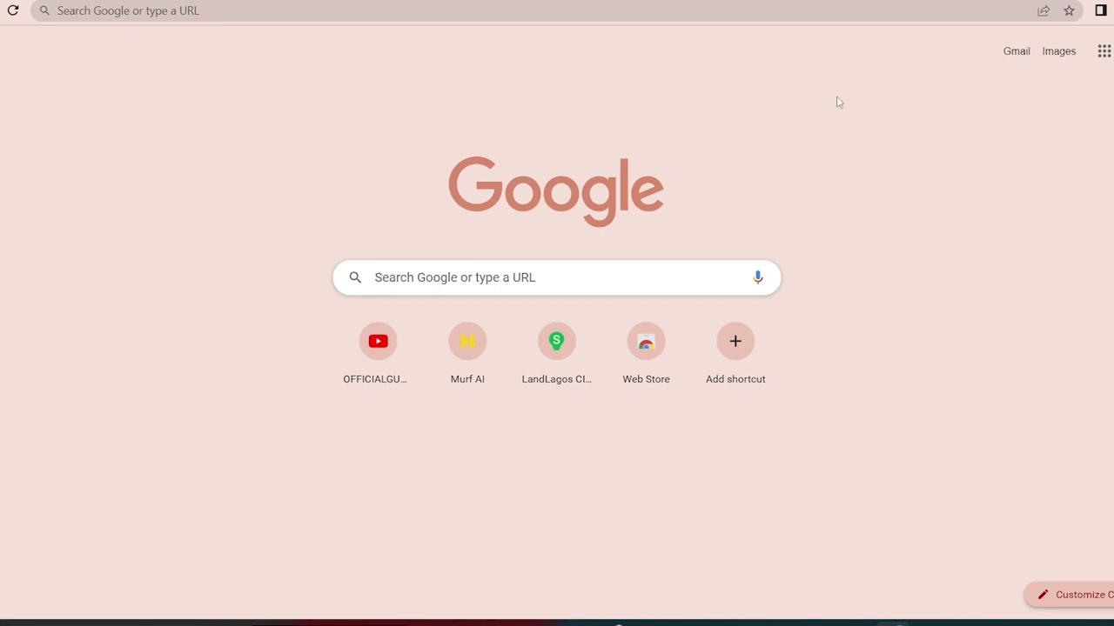
Go to lite14.us to load the Email Extractor Lite 1.4 tool.
{"action": "left_click", "coordinate": [1103, 51]}
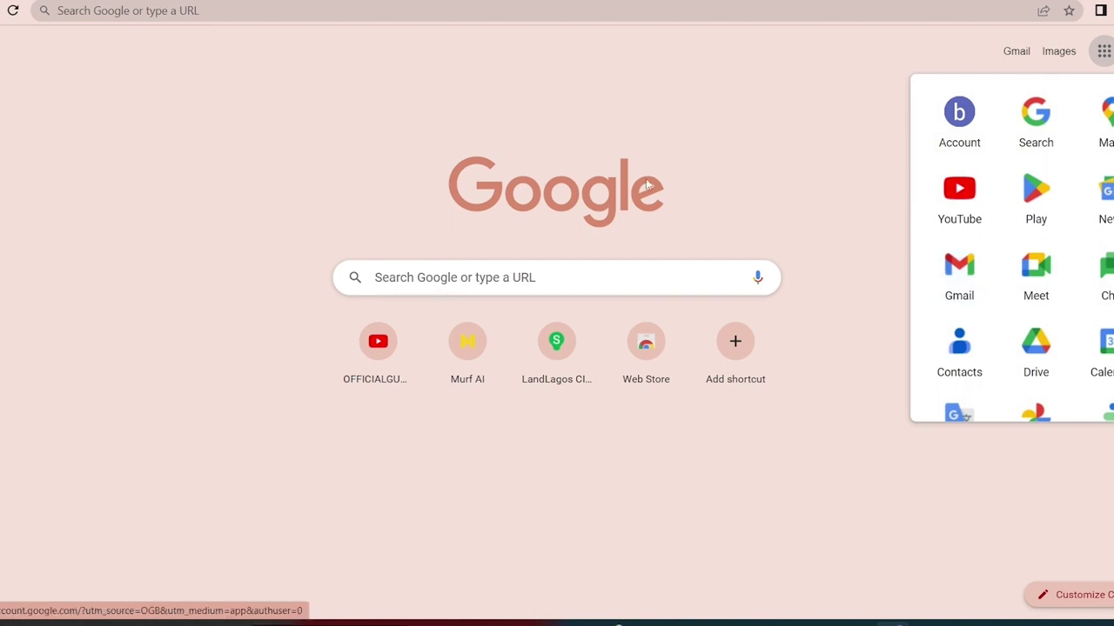
{"action": "left_click", "coordinate": [306, 126]}
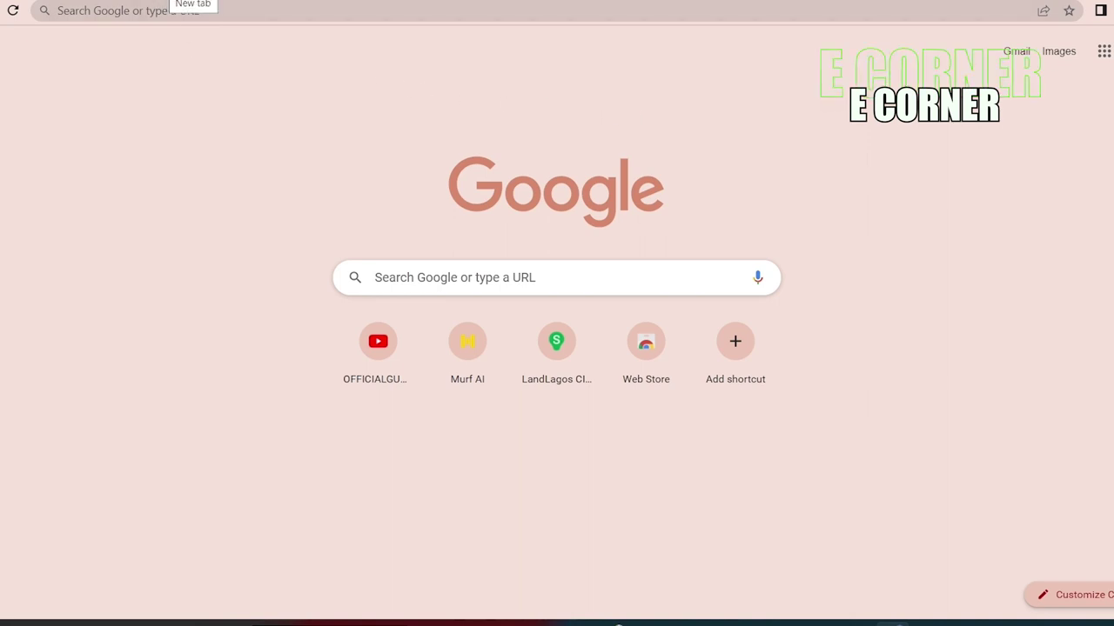
{"action": "left_click", "coordinate": [189, 7]}
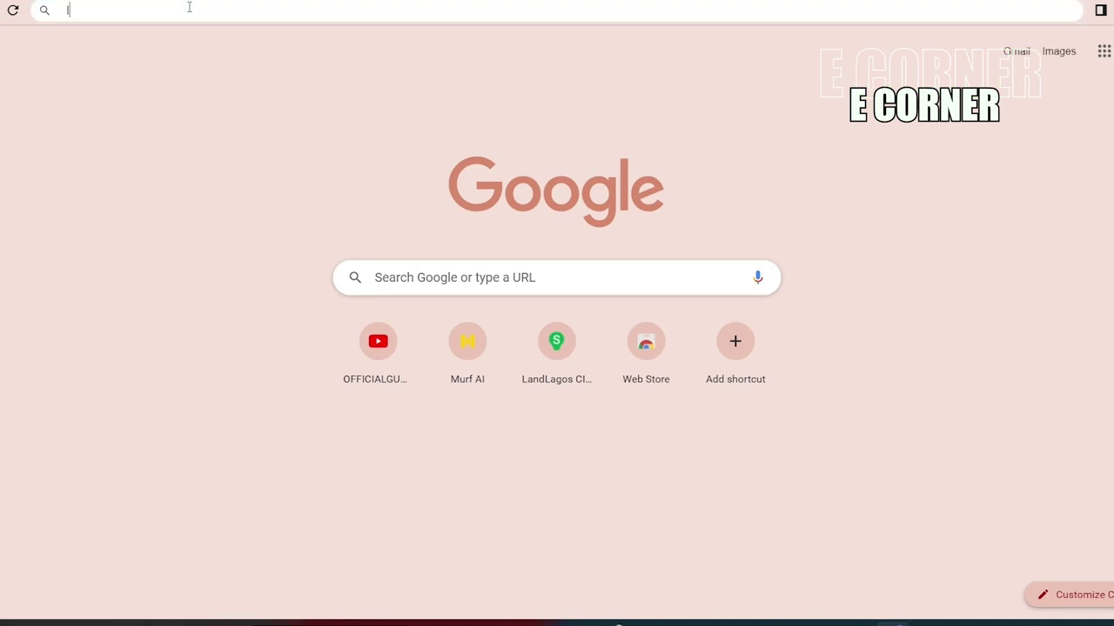
{"action": "type", "text": "lite14.us"}
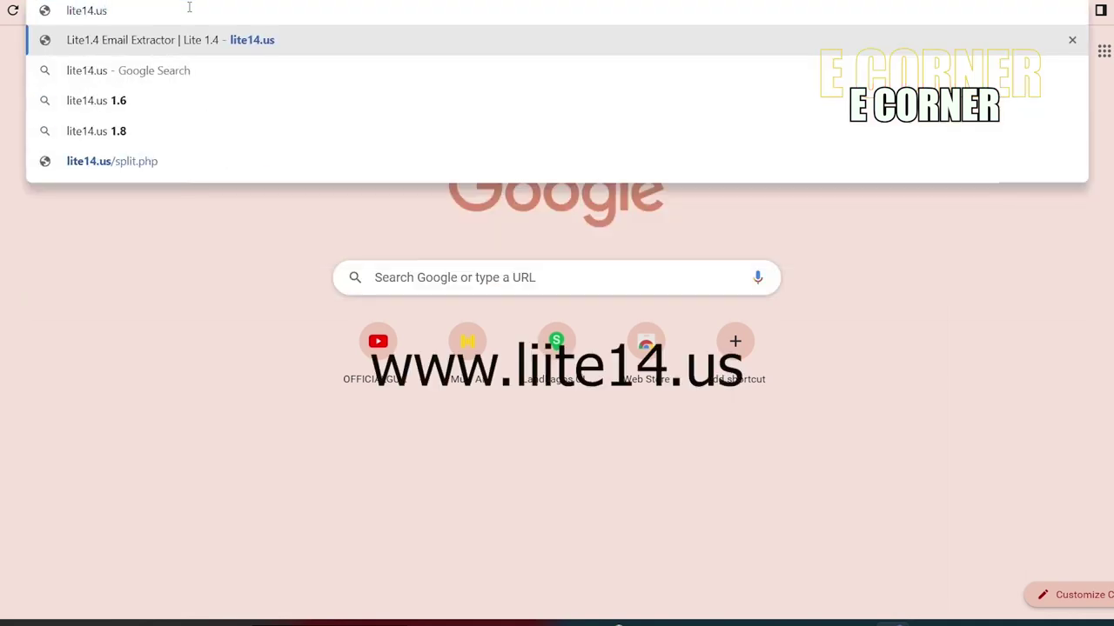
{"action": "key", "text": "Return"}
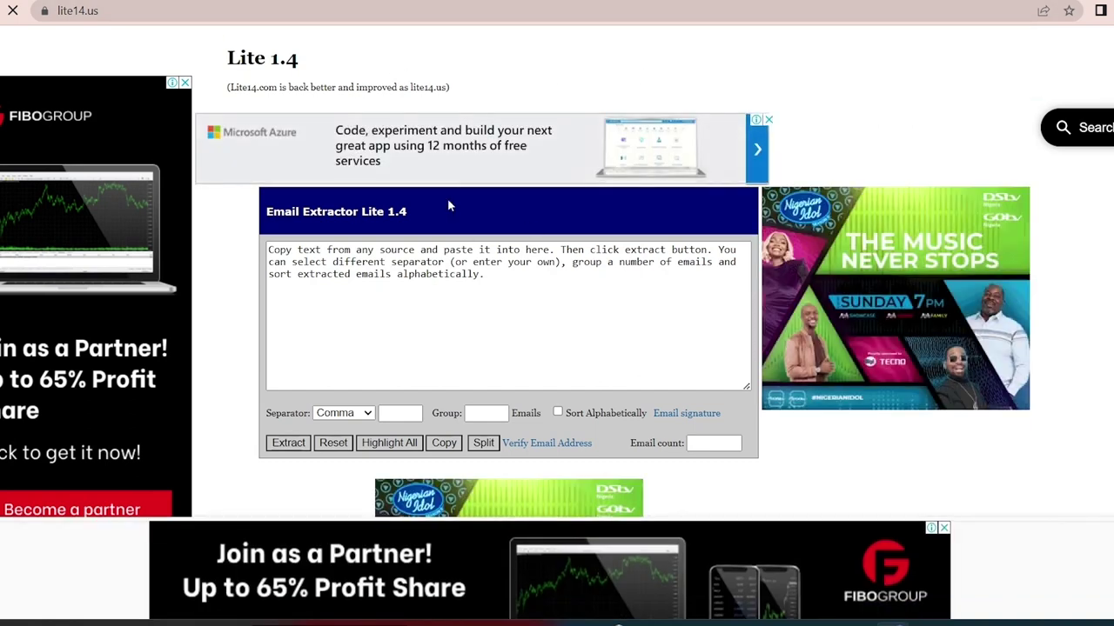
Open a fresh blank tab with Ctrl+T.
{"action": "key", "text": "ctrl+t"}
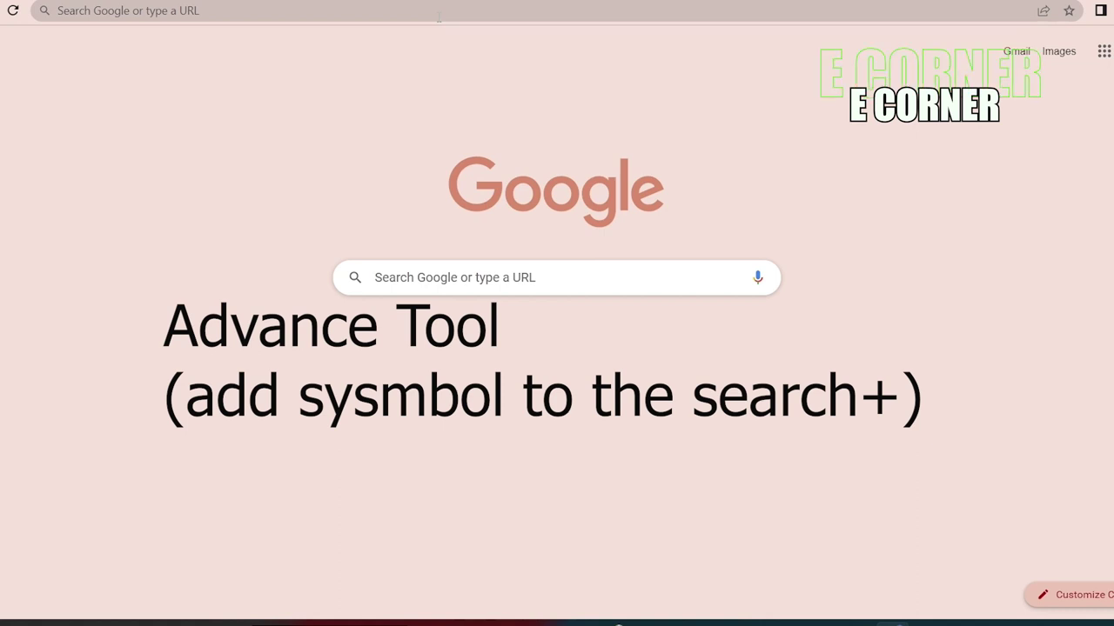
{"action": "left_click", "coordinate": [438, 12]}
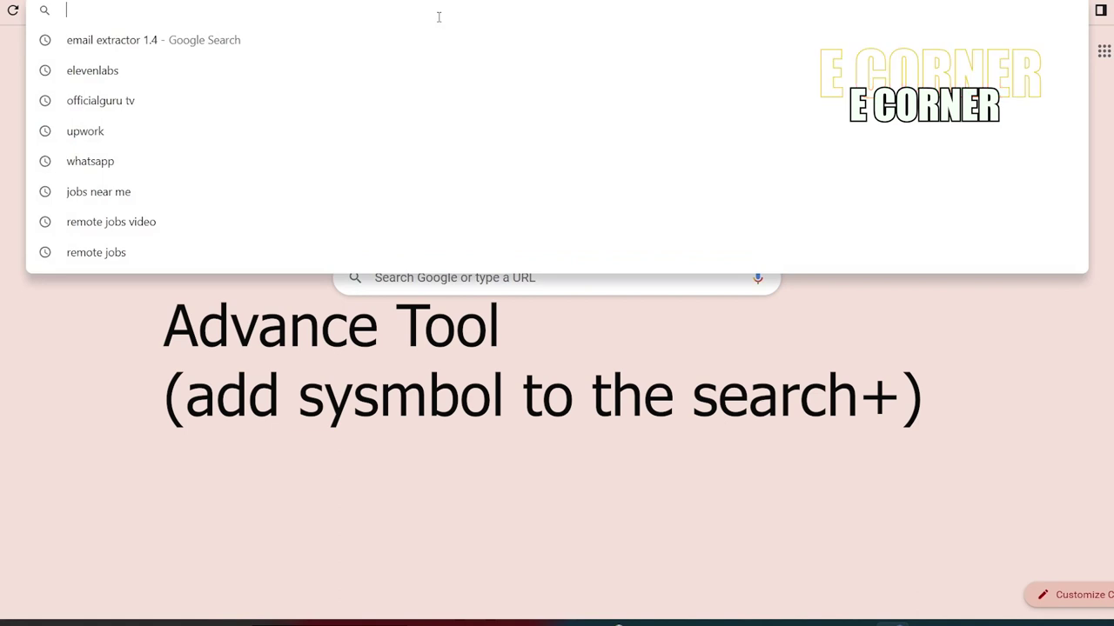
{"action": "type", "text": "+"}
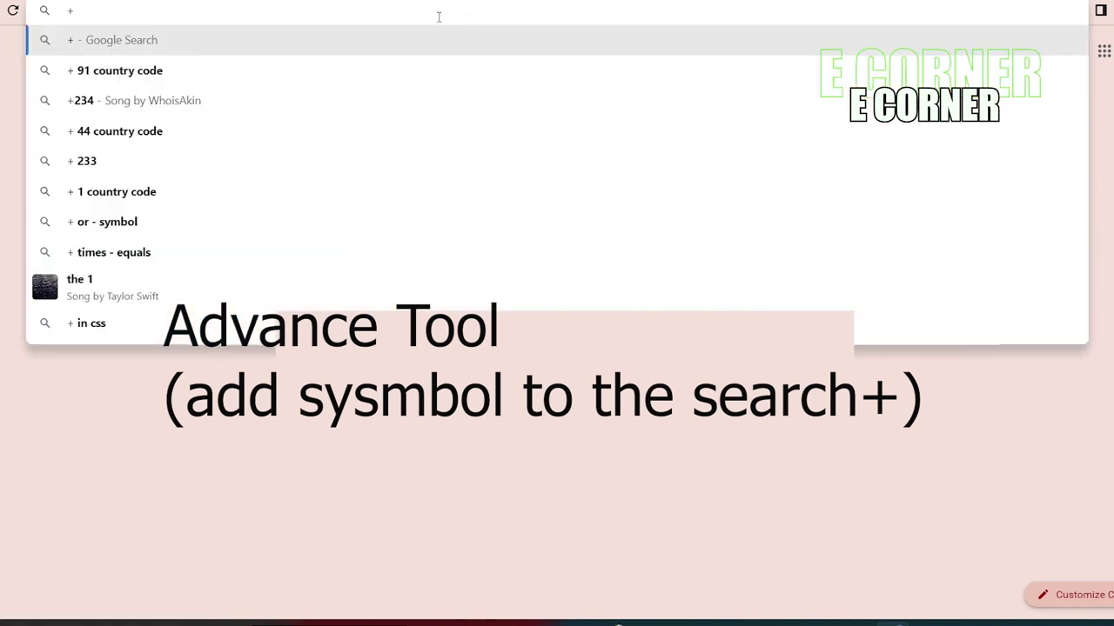
{"action": "key", "text": "BackSpace"}
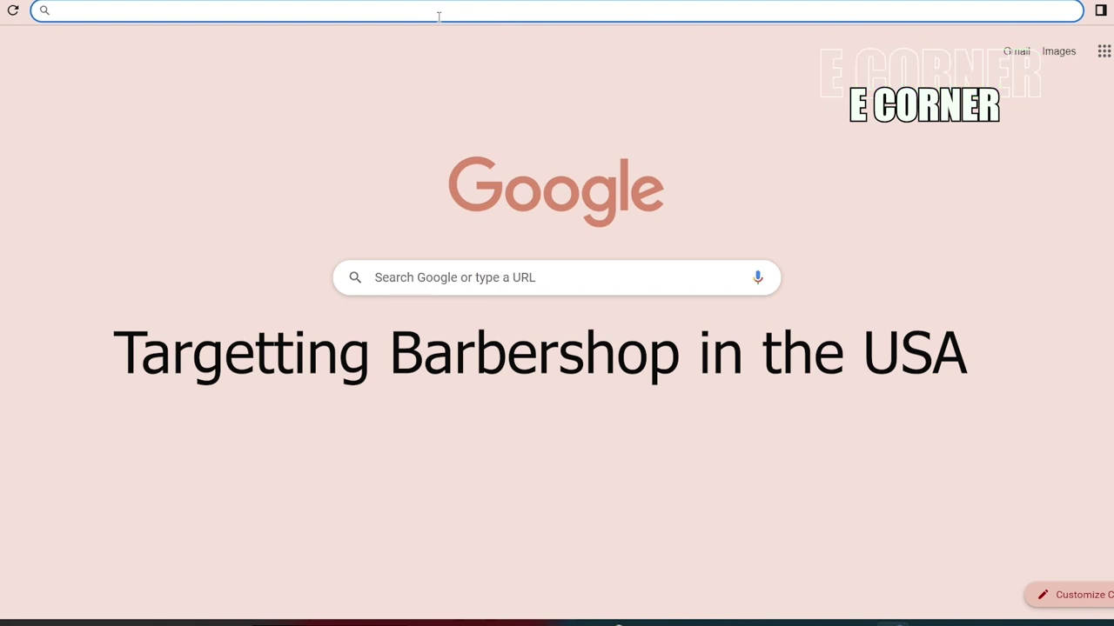
Search Google for 'barbershop+usa+gmail', fixing the typos and dropping the '.com' ending.
{"action": "type", "text": "bars"}
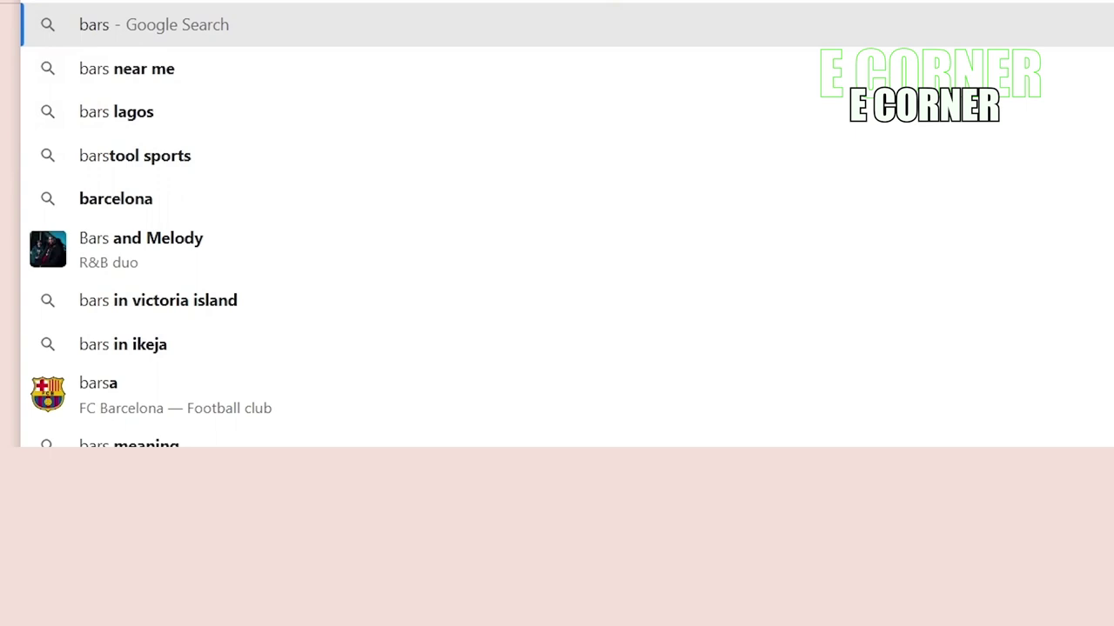
{"action": "key", "text": "BackSpace"}
{"action": "type", "text": "berhop"}
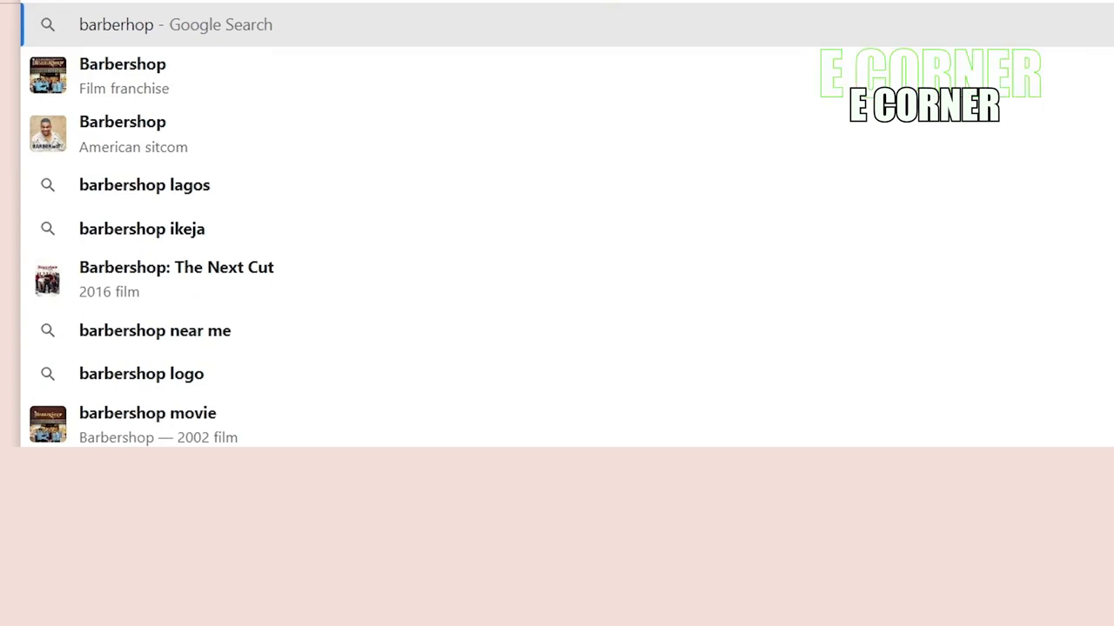
{"action": "type", "text": "+usa+gma"}
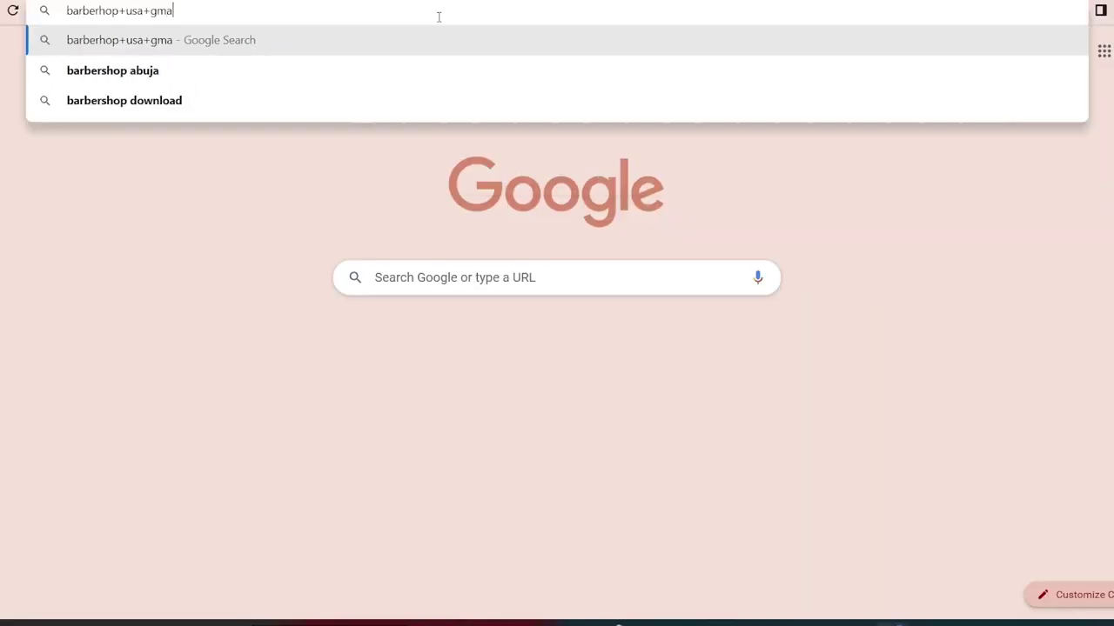
{"action": "type", "text": ".com"}
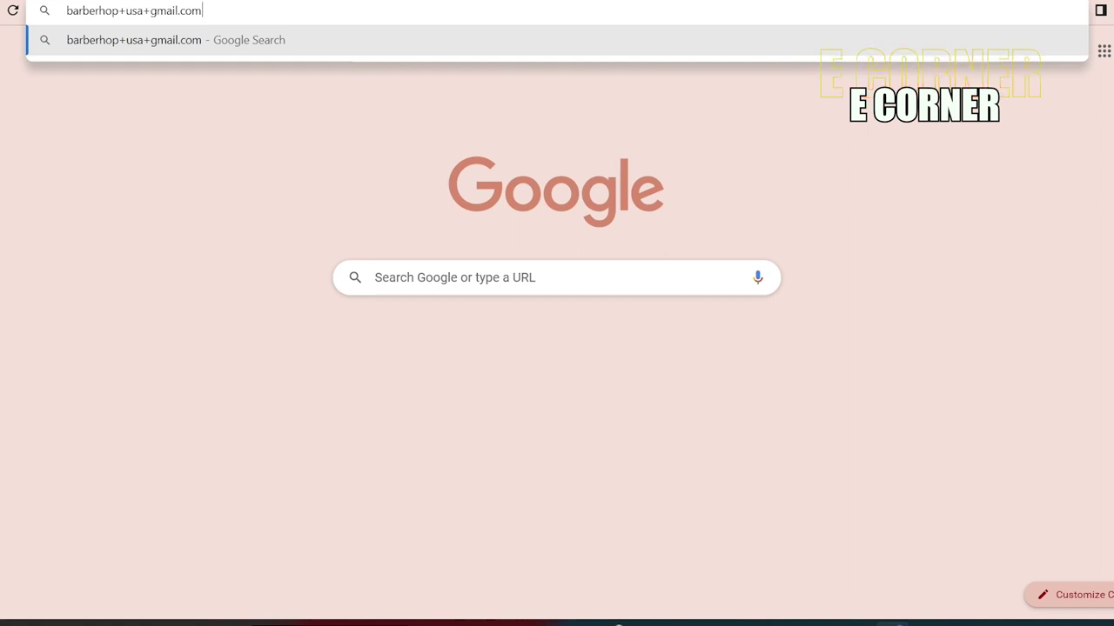
{"action": "left_click", "coordinate": [100, 10]}
{"action": "type", "text": "s"}
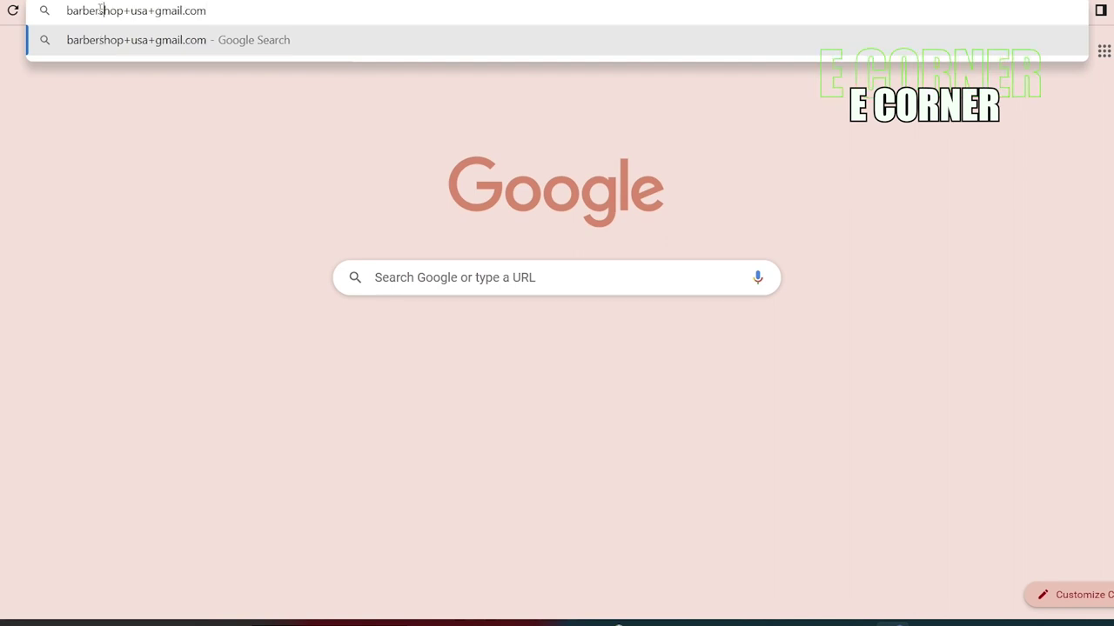
{"action": "left_click", "coordinate": [238, 12]}
{"action": "key", "text": "BackSpace"}
{"action": "key", "text": "BackSpace"}
{"action": "key", "text": "BackSpace"}
{"action": "key", "text": "BackSpace"}
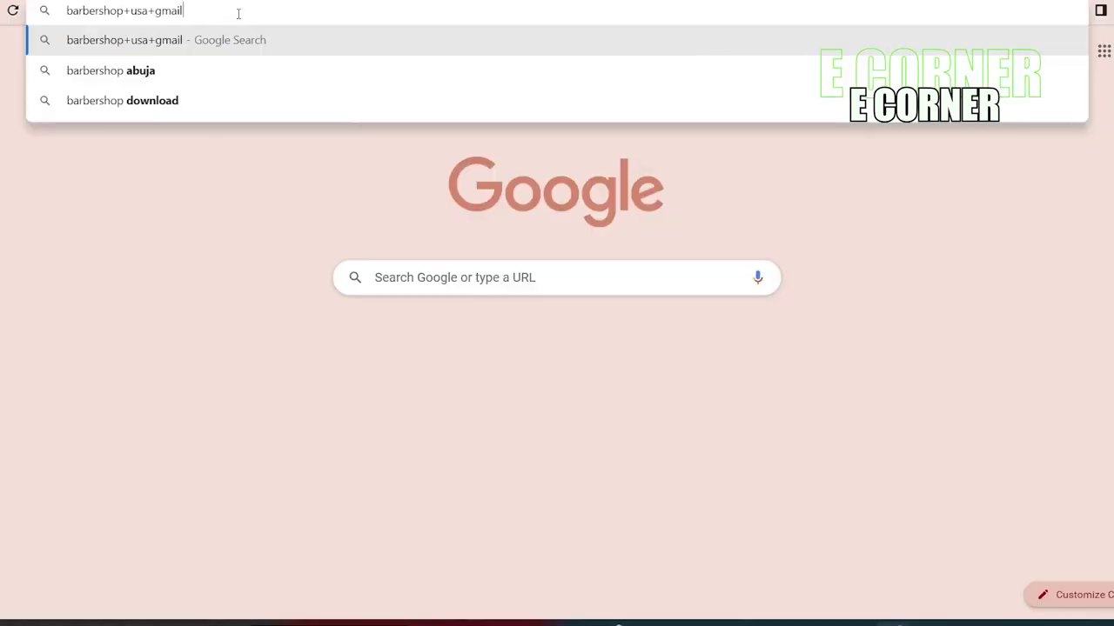
{"action": "key", "text": "Return"}
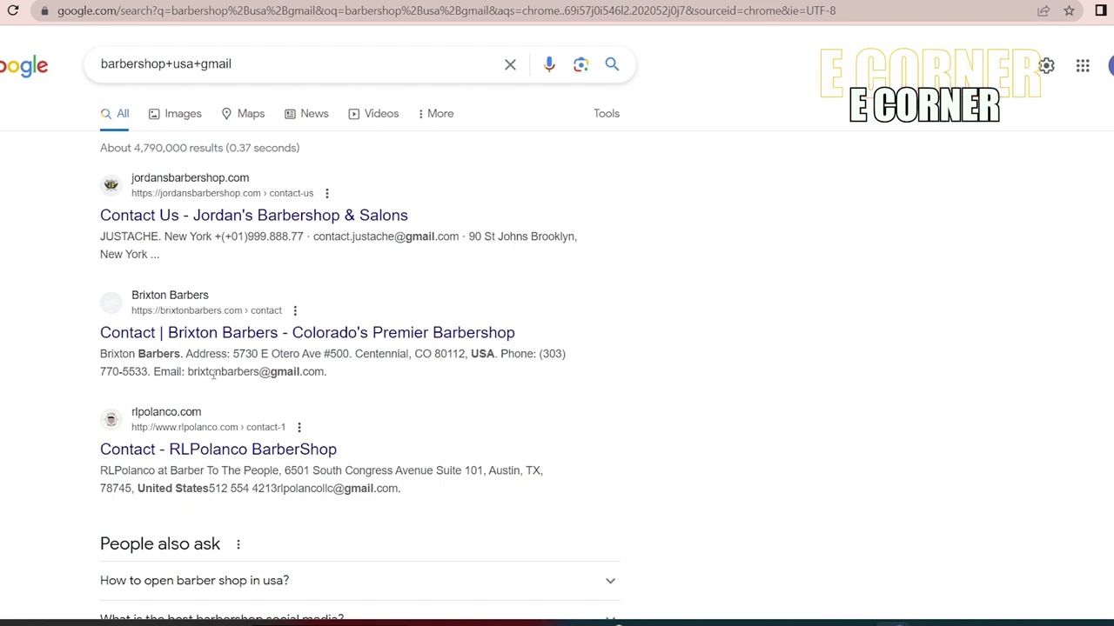
{"action": "left_click_drag", "start_coordinate": [214, 373], "coordinate": [395, 425]}
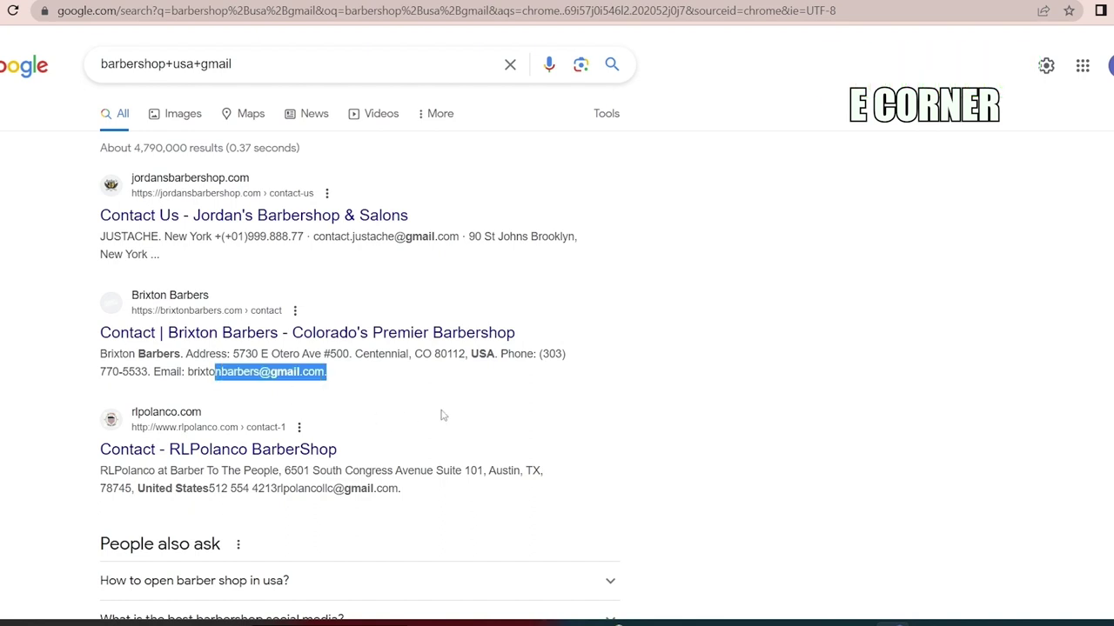
{"action": "scroll", "coordinate": [442, 415], "scroll_direction": "down", "scroll_amount": 3}
{"action": "scroll", "coordinate": [529, 416], "scroll_direction": "down", "scroll_amount": 12}
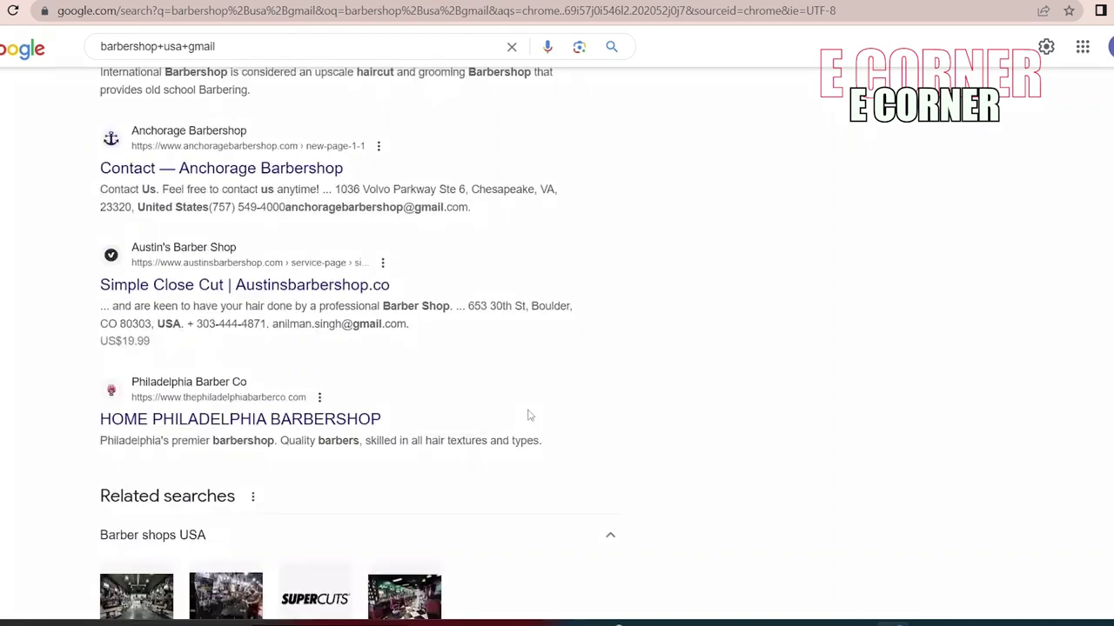
{"action": "scroll", "coordinate": [528, 415], "scroll_direction": "up", "scroll_amount": 1}
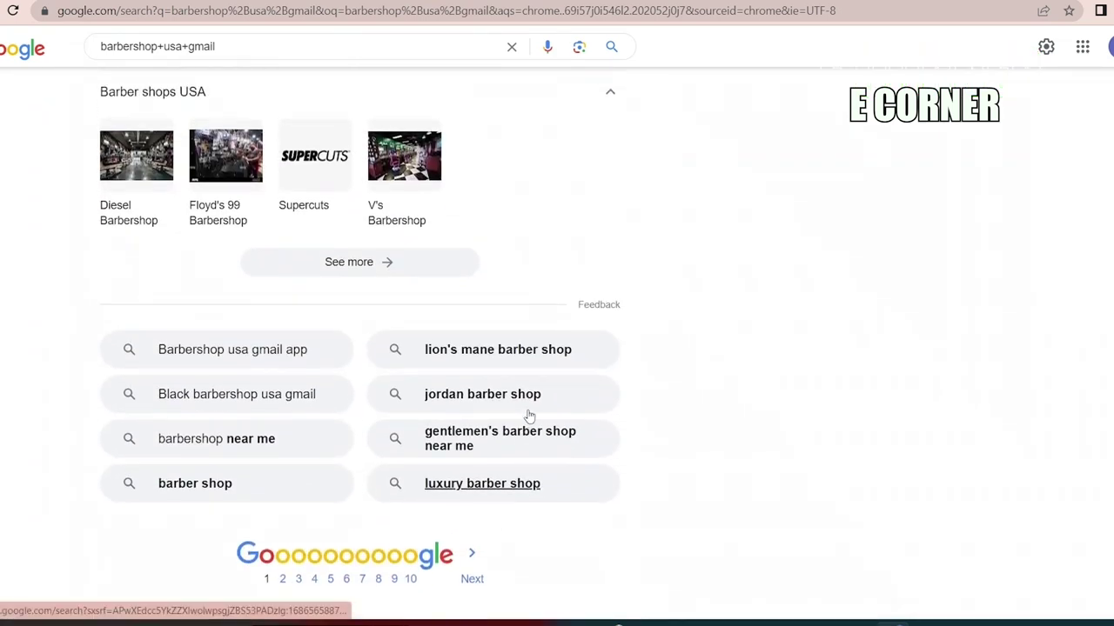
{"action": "scroll", "coordinate": [527, 415], "scroll_direction": "down", "scroll_amount": 1}
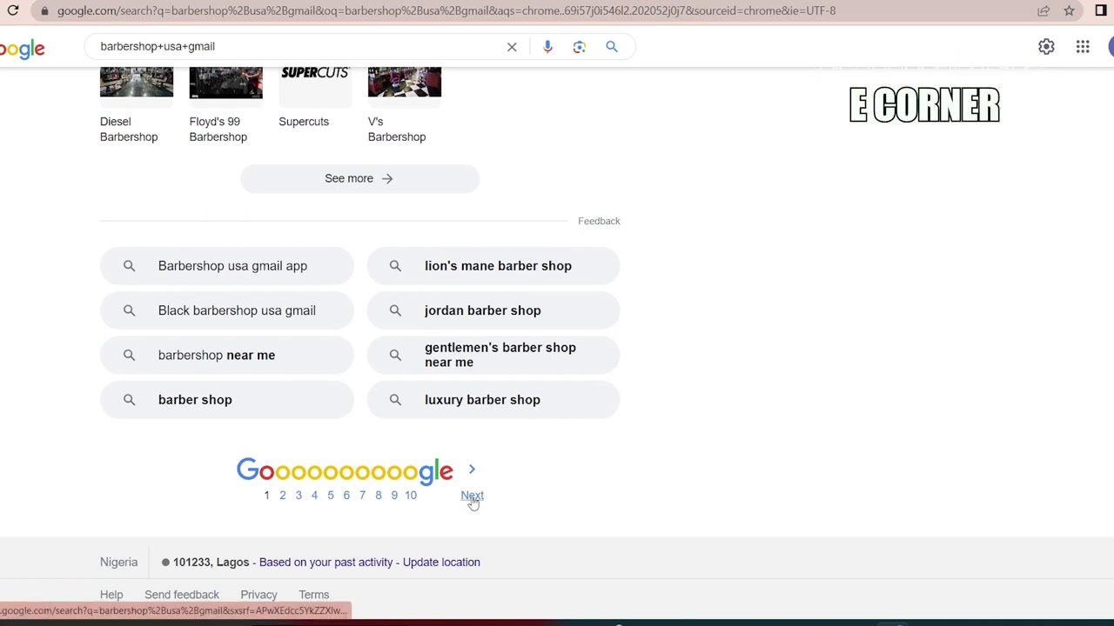
{"action": "scroll", "coordinate": [585, 90], "scroll_direction": "up", "scroll_amount": 12}
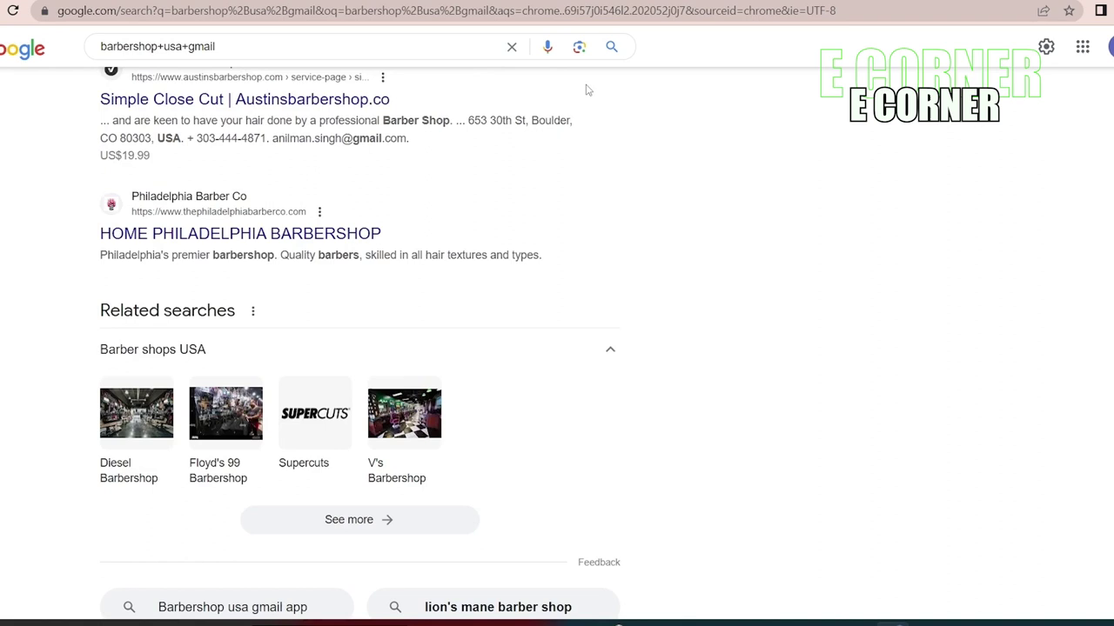
{"action": "scroll", "coordinate": [586, 89], "scroll_direction": "up", "scroll_amount": 6}
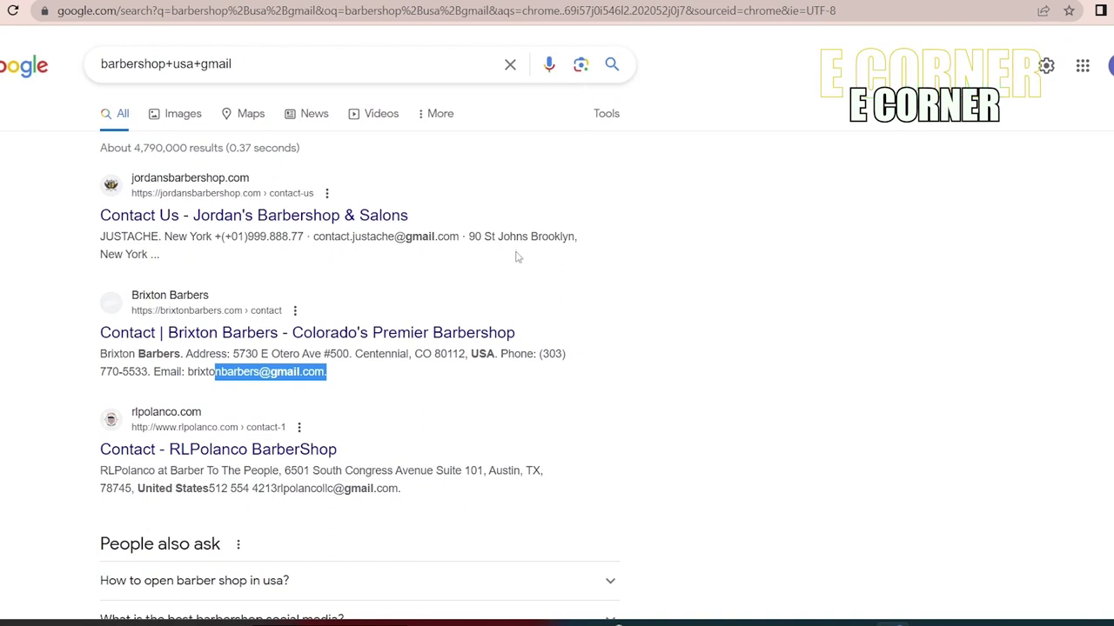
{"action": "left_click", "coordinate": [398, 269]}
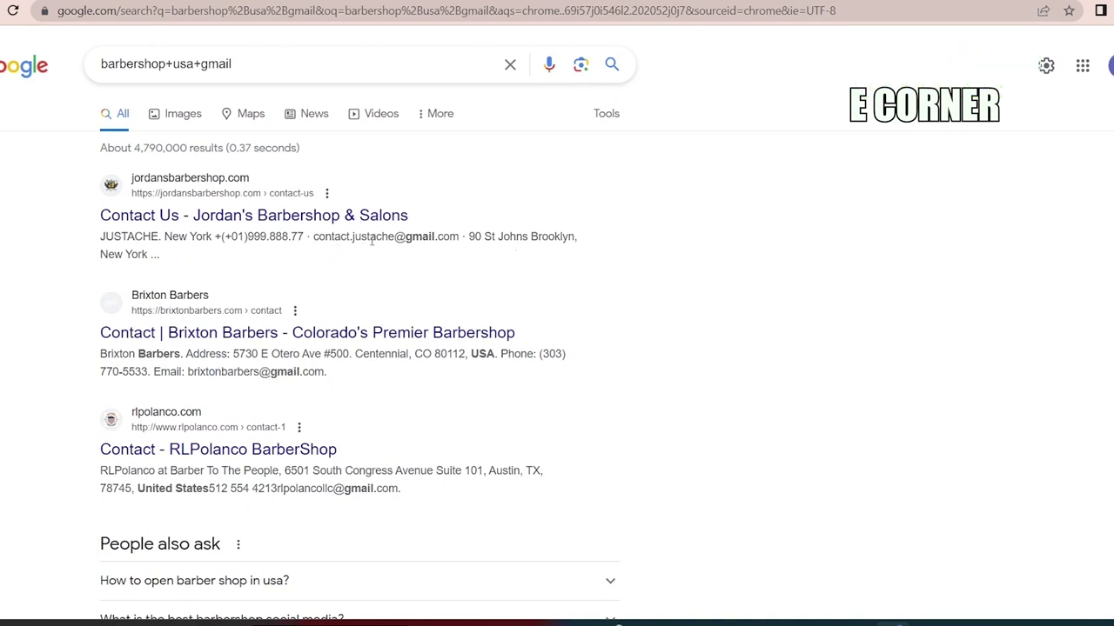
{"action": "scroll", "coordinate": [403, 335], "scroll_direction": "down", "scroll_amount": 5}
{"action": "scroll", "coordinate": [403, 339], "scroll_direction": "down", "scroll_amount": 10}
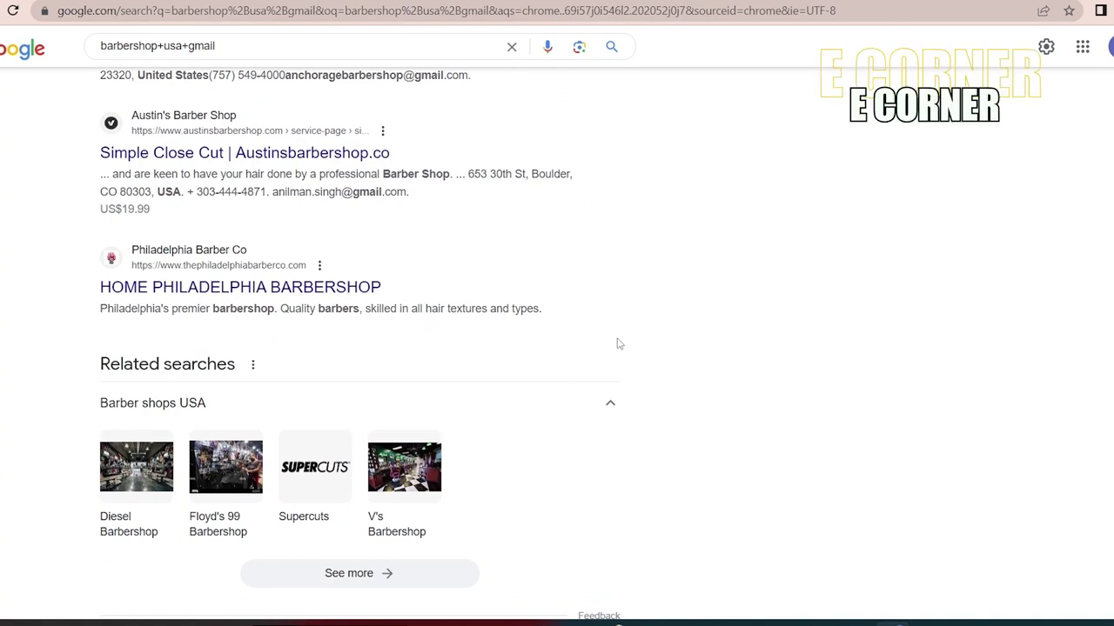
Paste the copied search results into the lite14 extractor and extract the eight Gmail addresses.
{"action": "left_click_drag", "start_coordinate": [670, 355], "coordinate": [90, 193]}
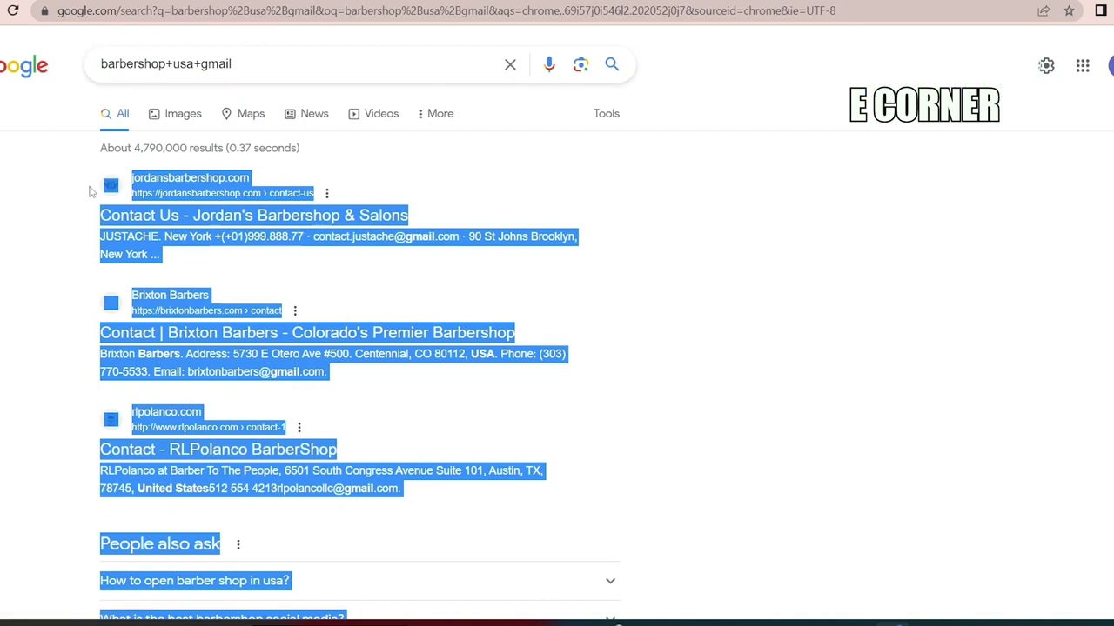
{"action": "key", "text": "ctrl+Tab"}
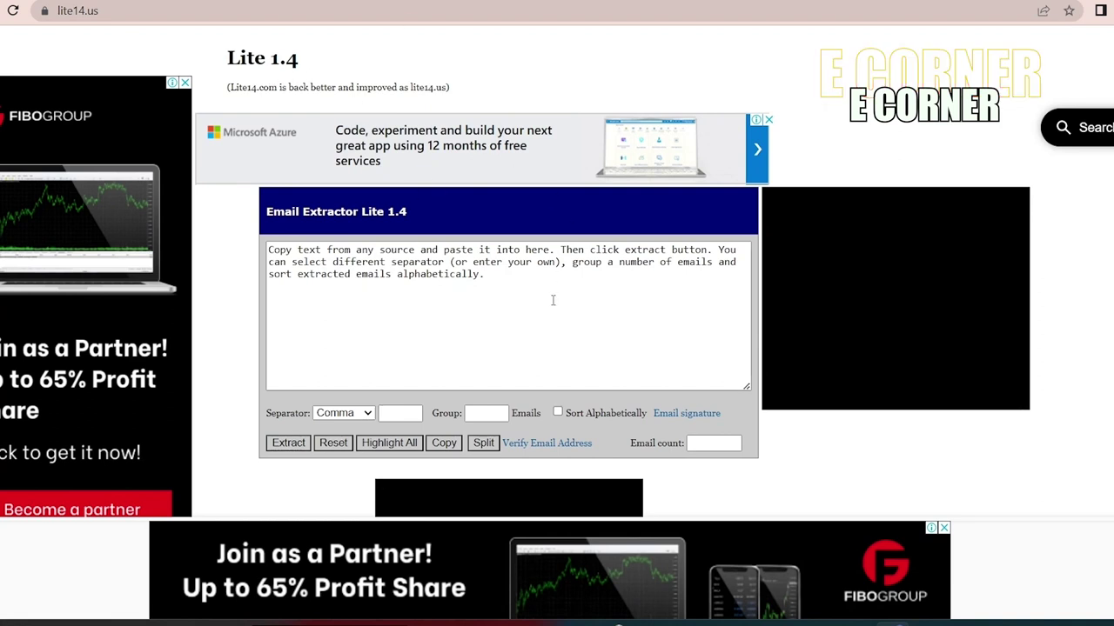
{"action": "left_click", "coordinate": [426, 293]}
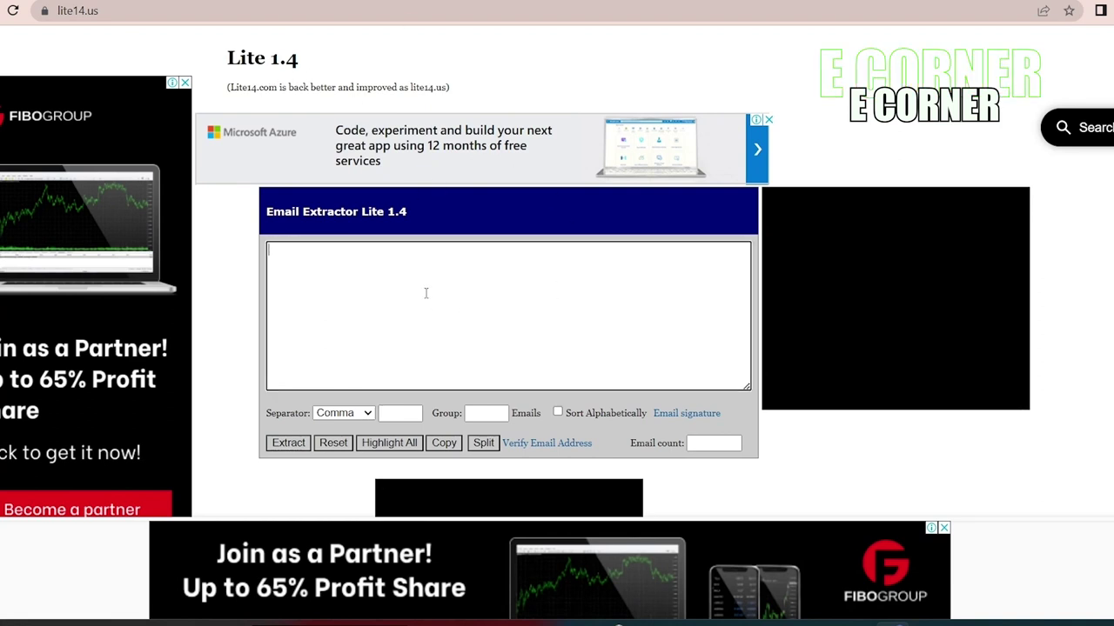
{"action": "key", "text": "ctrl+v"}
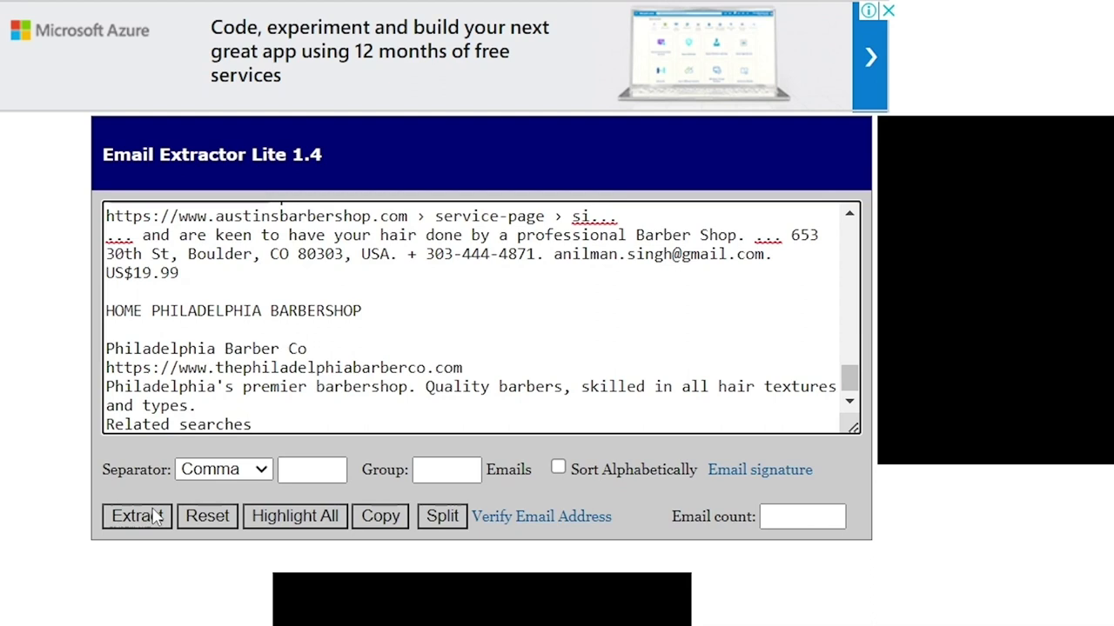
{"action": "left_click", "coordinate": [145, 520]}
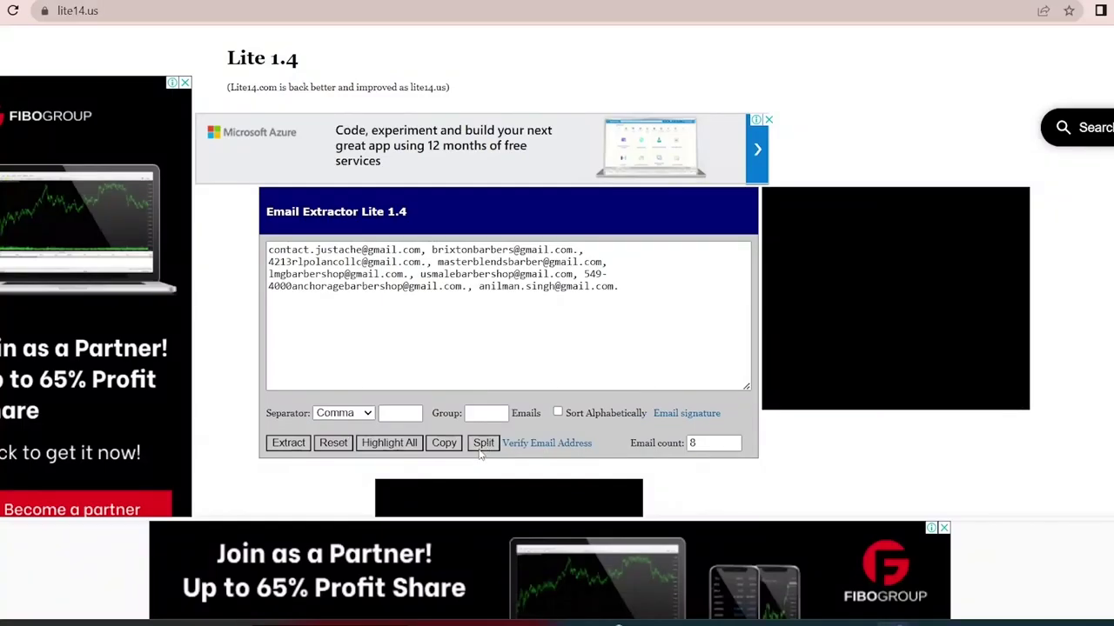
Send the eight extracted addresses to the Email Domain Separator and select them.
{"action": "left_click", "coordinate": [481, 446]}
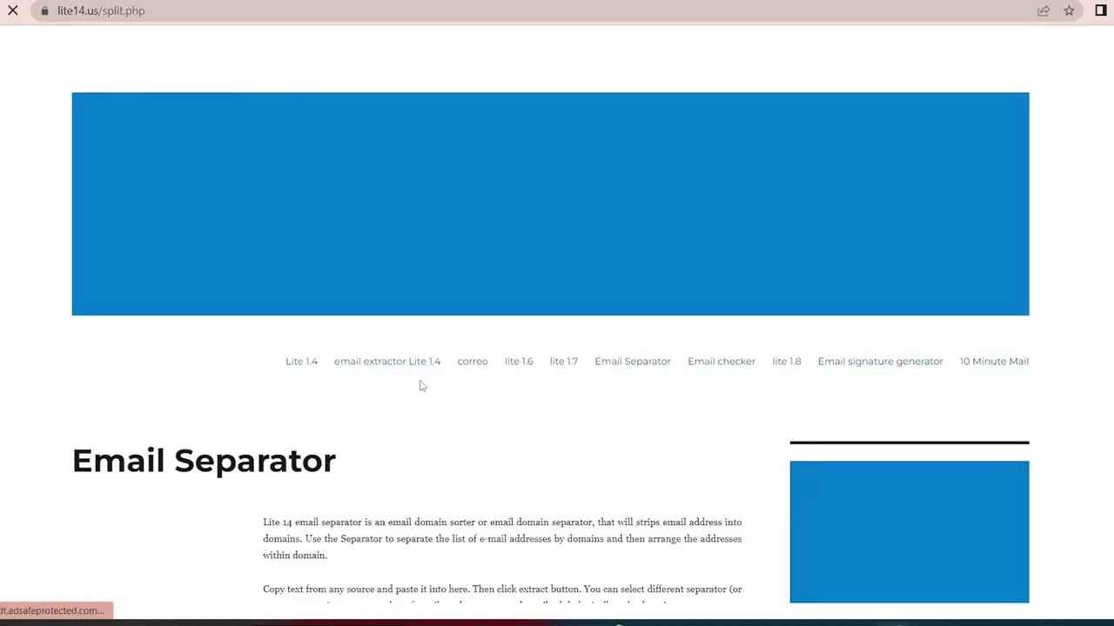
{"action": "scroll", "coordinate": [421, 386], "scroll_direction": "down", "scroll_amount": 10}
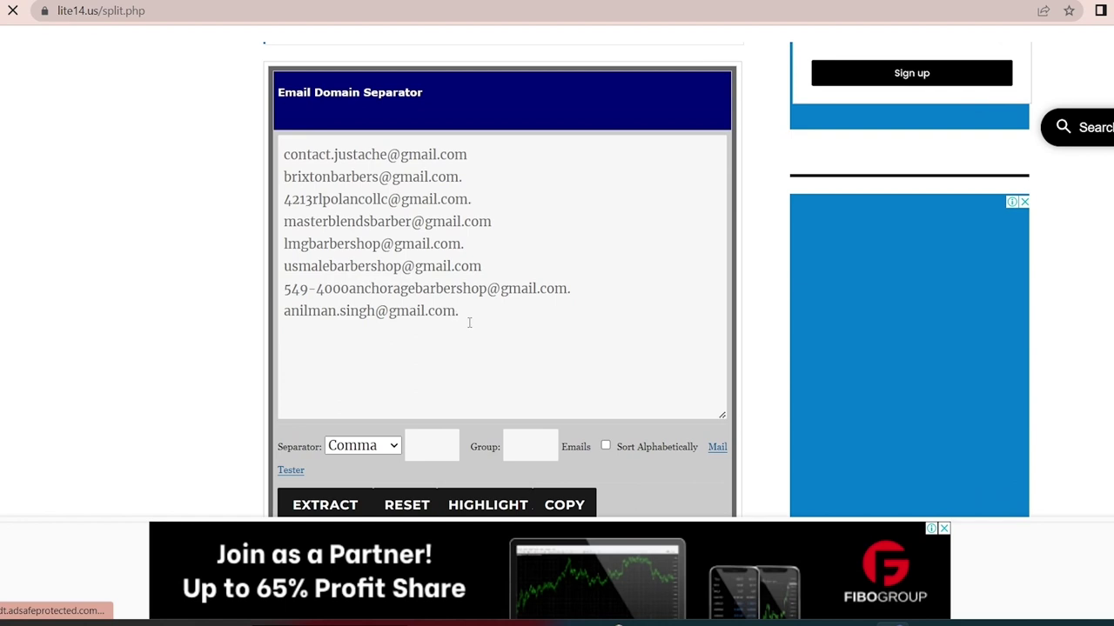
{"action": "scroll", "coordinate": [468, 323], "scroll_direction": "down", "scroll_amount": 1}
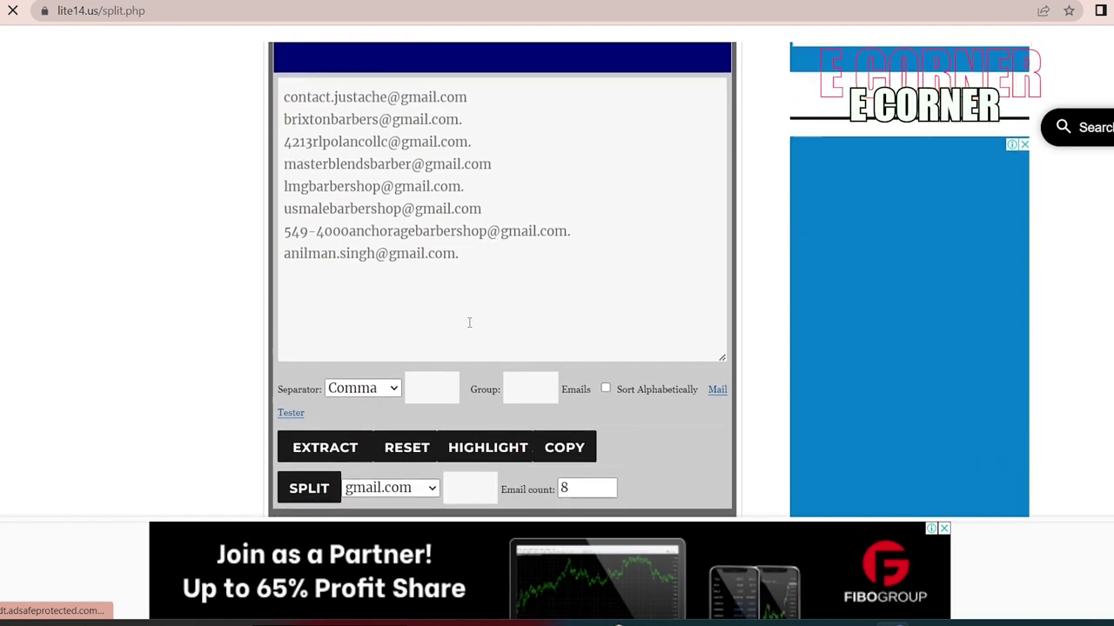
{"action": "left_click_drag", "start_coordinate": [486, 265], "coordinate": [462, 252]}
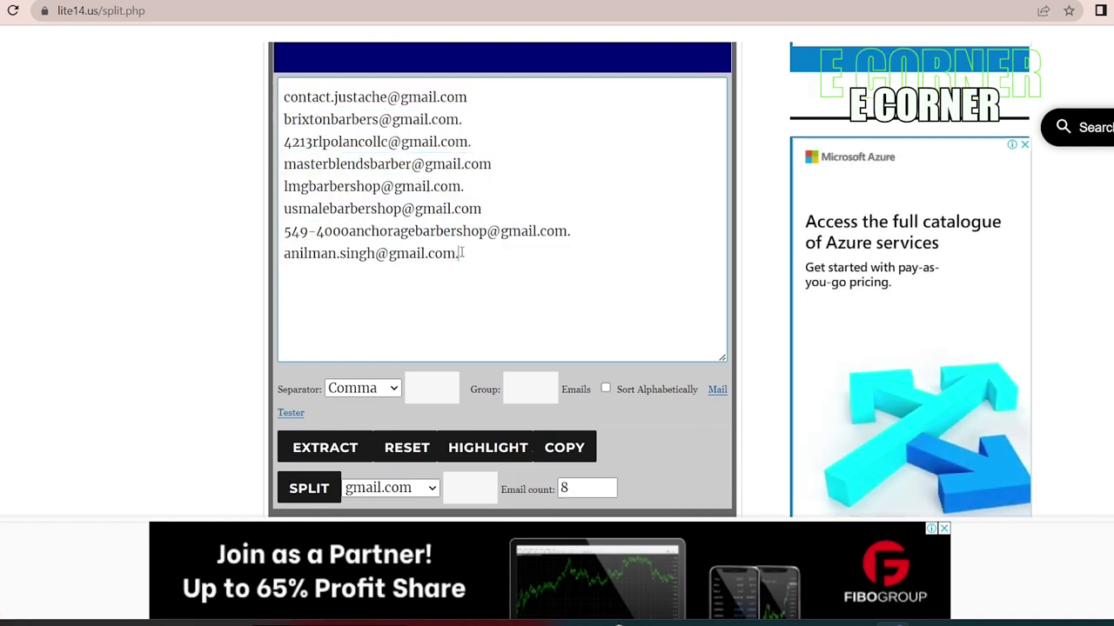
Open the second page of the barbershop Gmail search results.
{"action": "key", "text": "ctrl+Tab"}
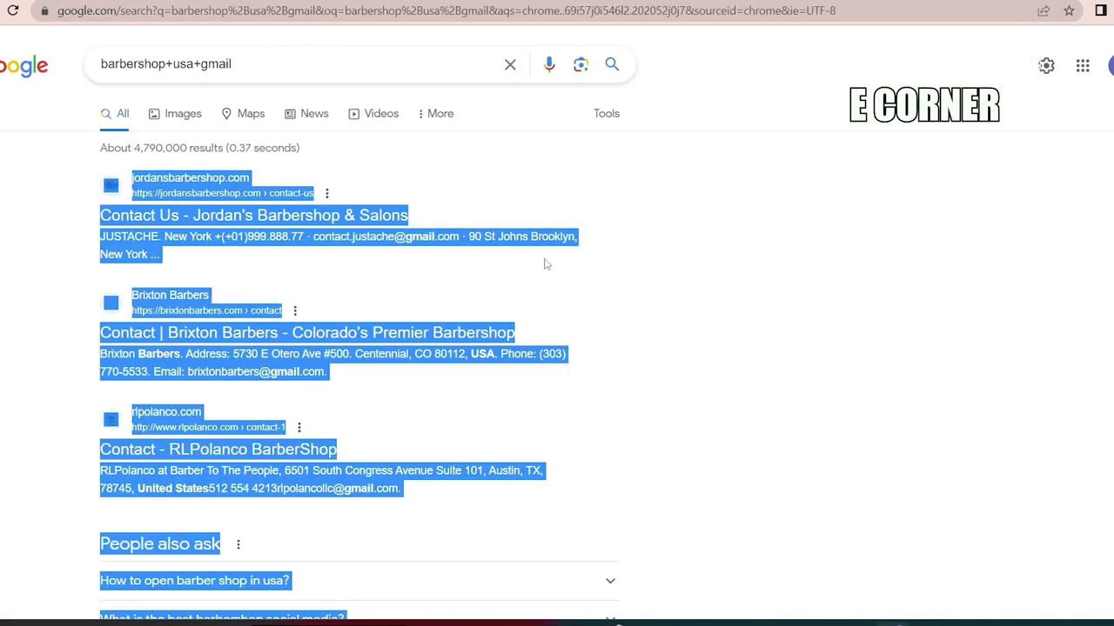
{"action": "left_click", "coordinate": [664, 266]}
{"action": "scroll", "coordinate": [664, 265], "scroll_direction": "down", "scroll_amount": 1}
{"action": "scroll", "coordinate": [664, 265], "scroll_direction": "down", "scroll_amount": 20}
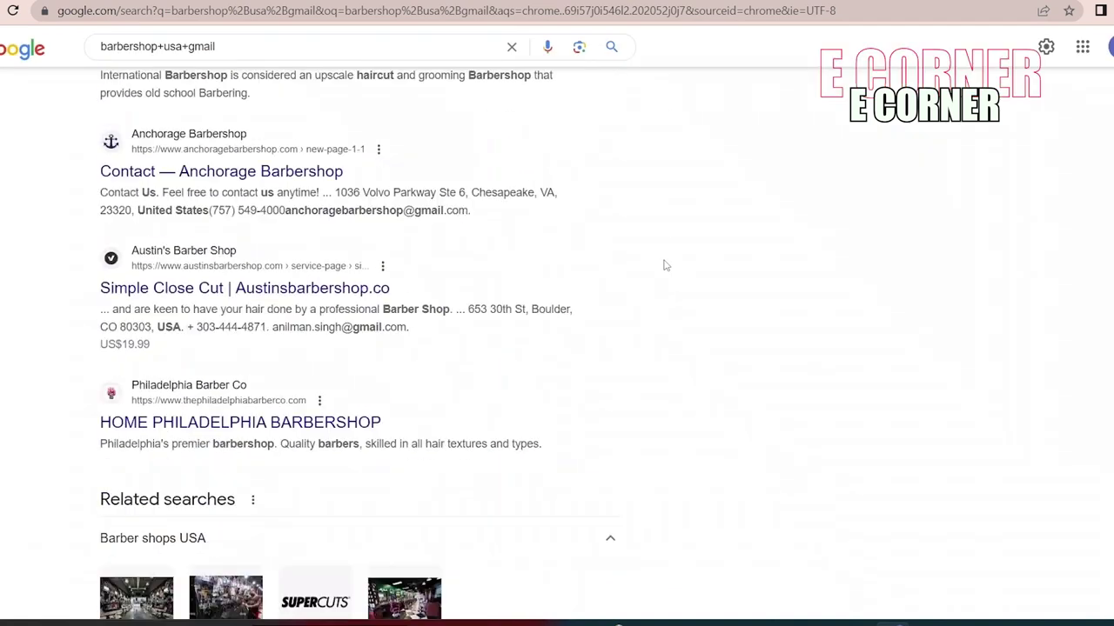
{"action": "scroll", "coordinate": [663, 266], "scroll_direction": "up", "scroll_amount": 2}
{"action": "scroll", "coordinate": [664, 265], "scroll_direction": "down", "scroll_amount": 4}
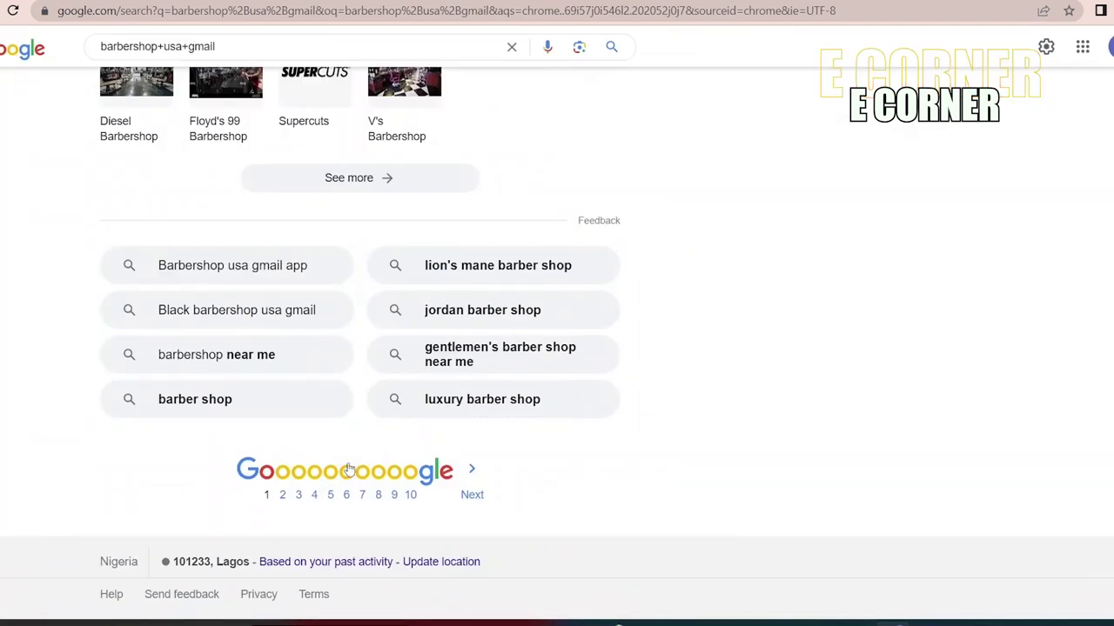
{"action": "left_click", "coordinate": [283, 494]}
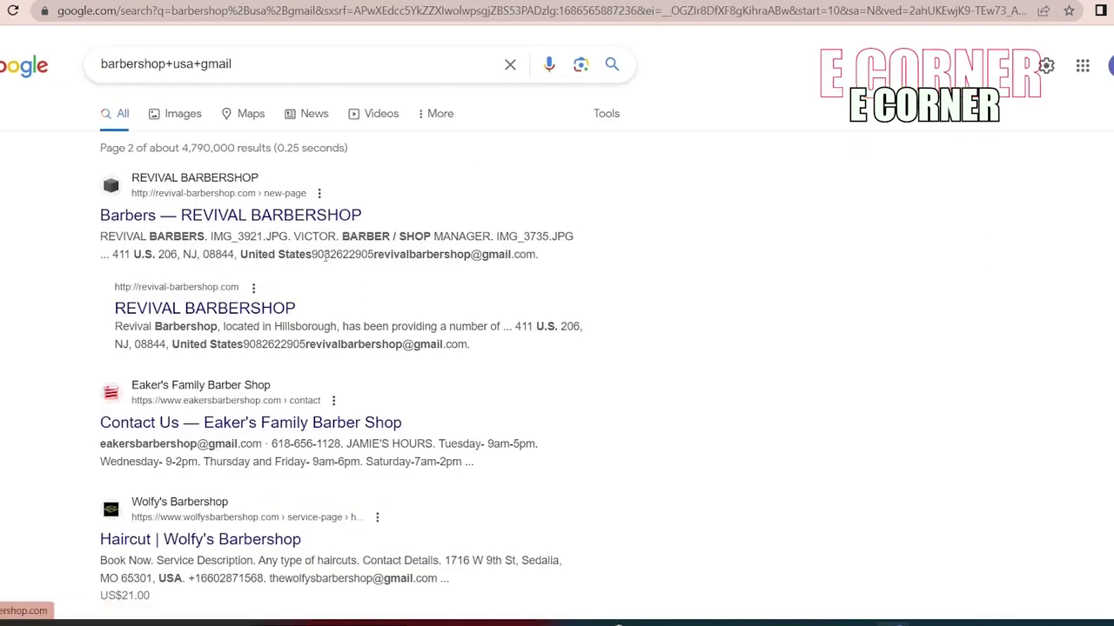
Select the page 2 results text for copying.
{"action": "left_click_drag", "start_coordinate": [77, 203], "coordinate": [507, 604]}
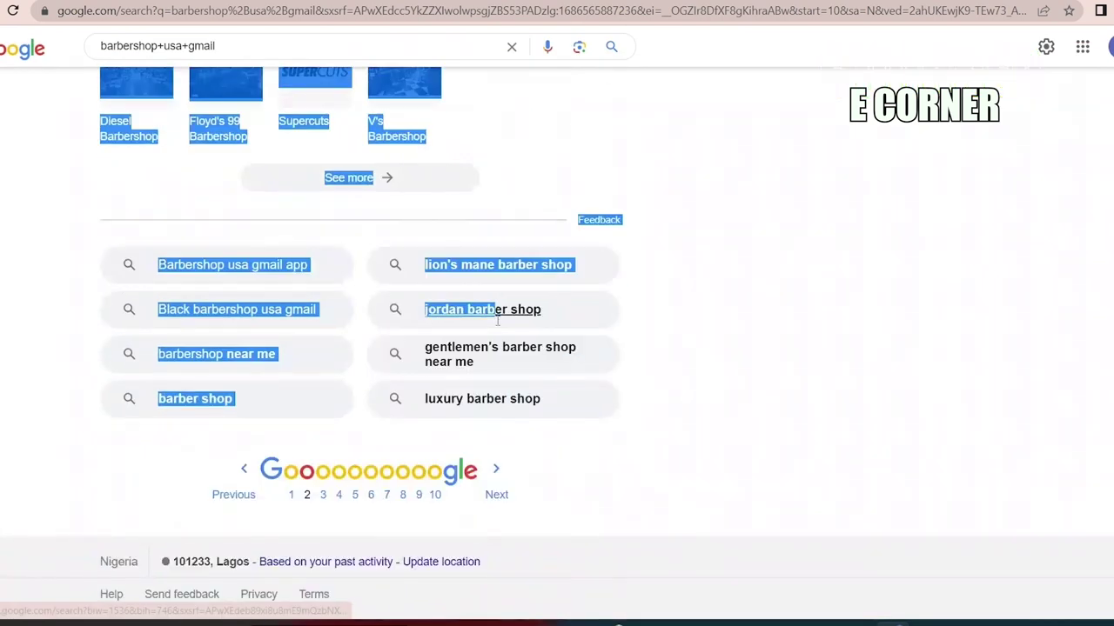
{"action": "left_click", "coordinate": [480, 107]}
{"action": "left_click_drag", "start_coordinate": [426, 35], "coordinate": [475, 331]}
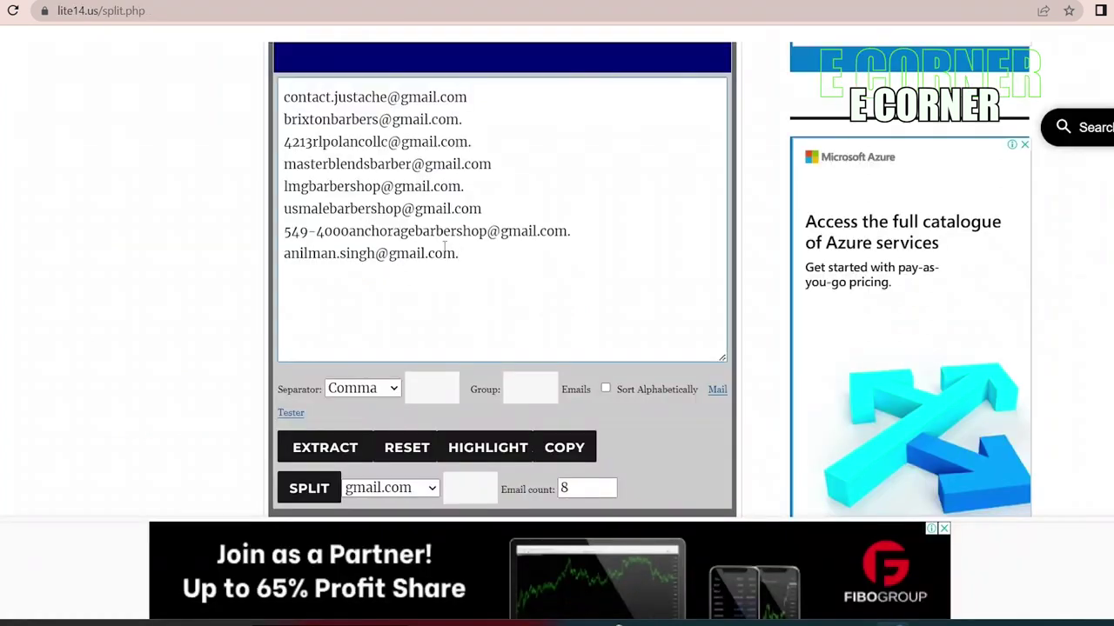
Add the page 2 results to the box and extract the combined Gmail addresses.
{"action": "key", "text": "ctrl+a"}
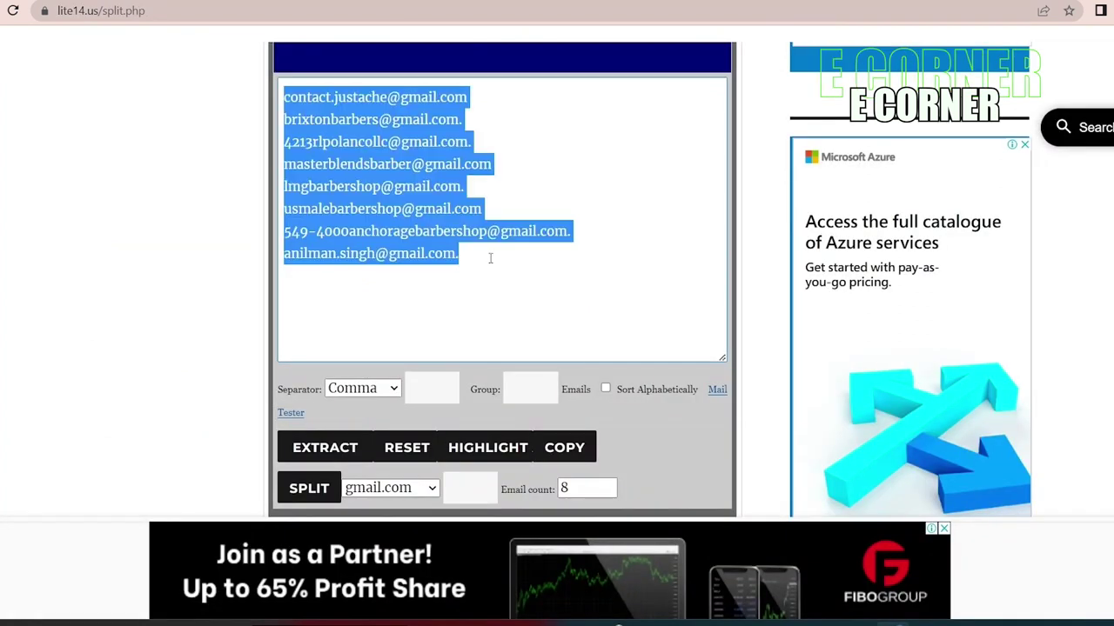
{"action": "left_click", "coordinate": [524, 267]}
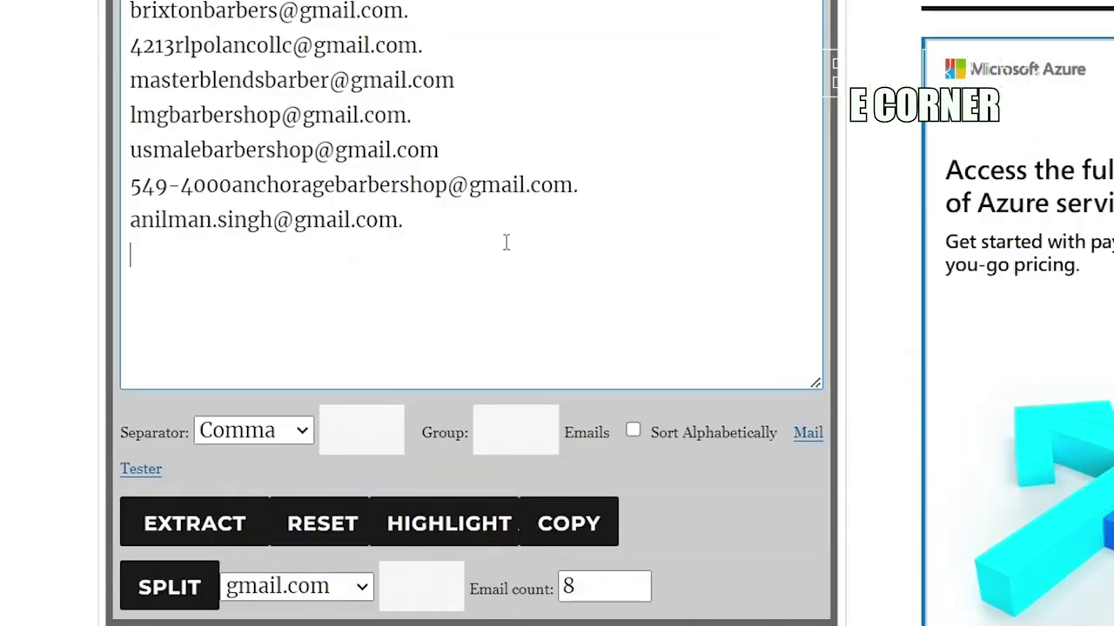
{"action": "key", "text": "ctrl+v"}
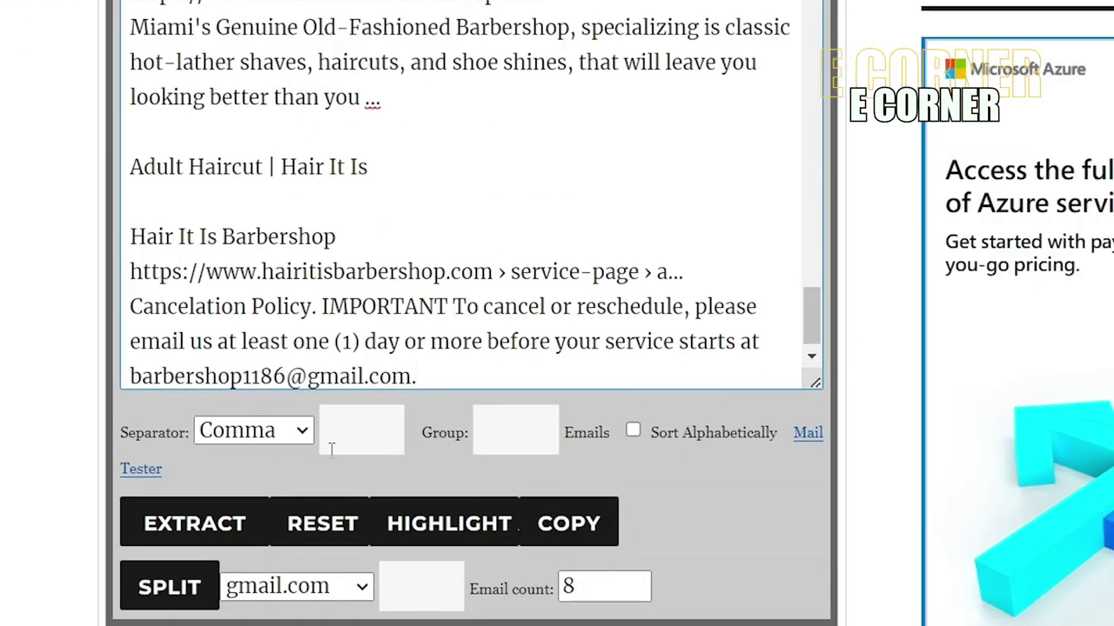
{"action": "left_click", "coordinate": [188, 534]}
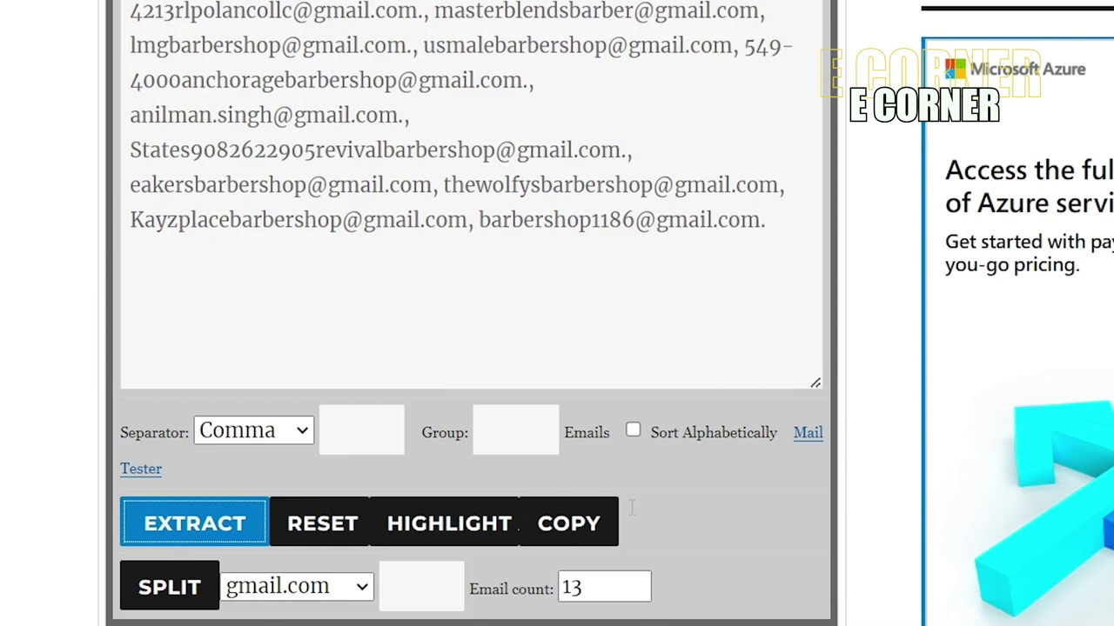
Split the result under gmail.com into 13 addresses, one per line.
{"action": "scroll", "coordinate": [261, 617], "scroll_direction": "down", "scroll_amount": 1}
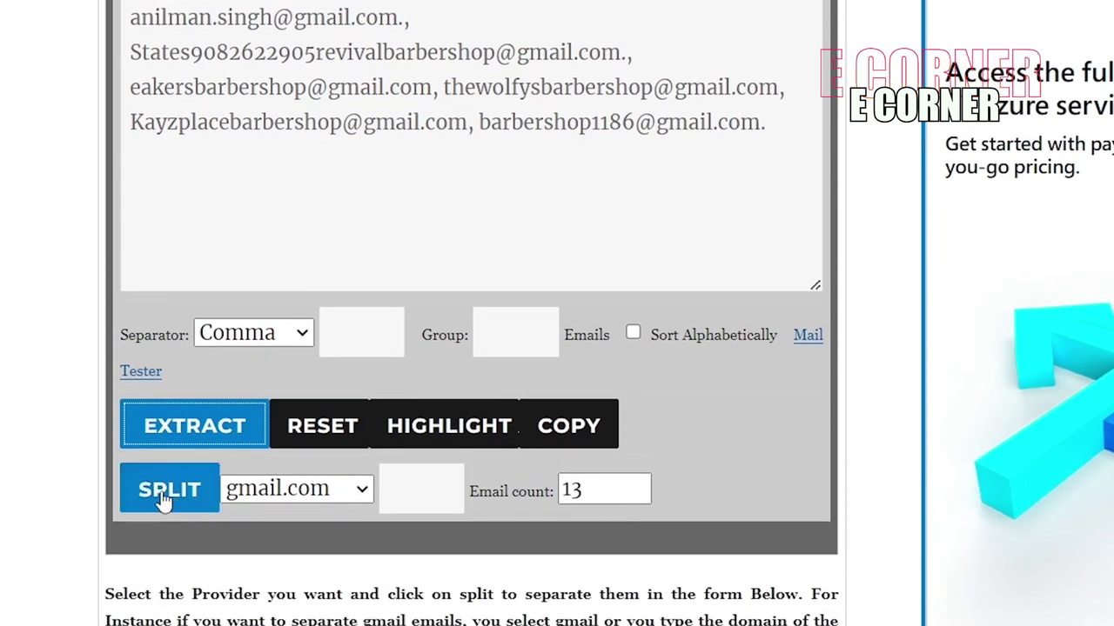
{"action": "left_click", "coordinate": [165, 496]}
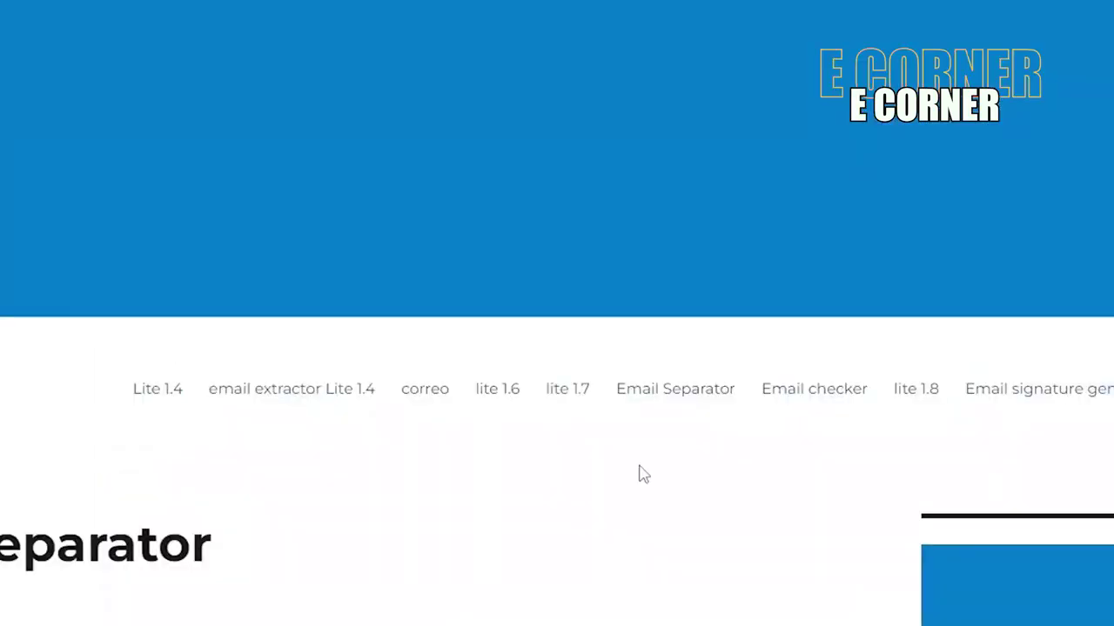
{"action": "scroll", "coordinate": [639, 468], "scroll_direction": "down", "scroll_amount": 12}
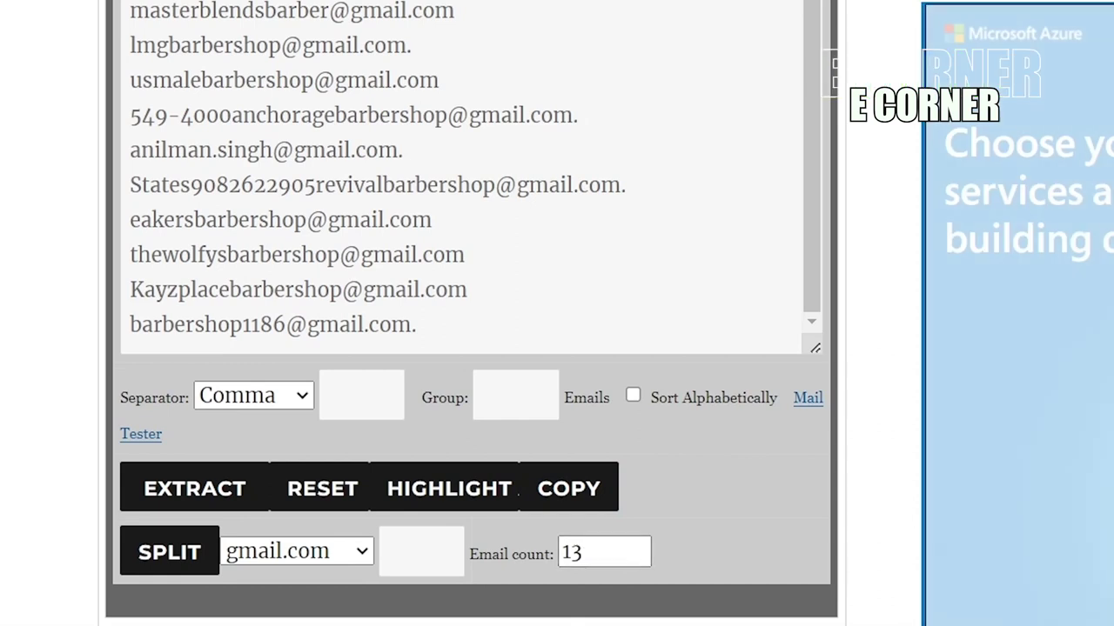
{"action": "left_click_drag", "start_coordinate": [806, 98], "coordinate": [815, 159]}
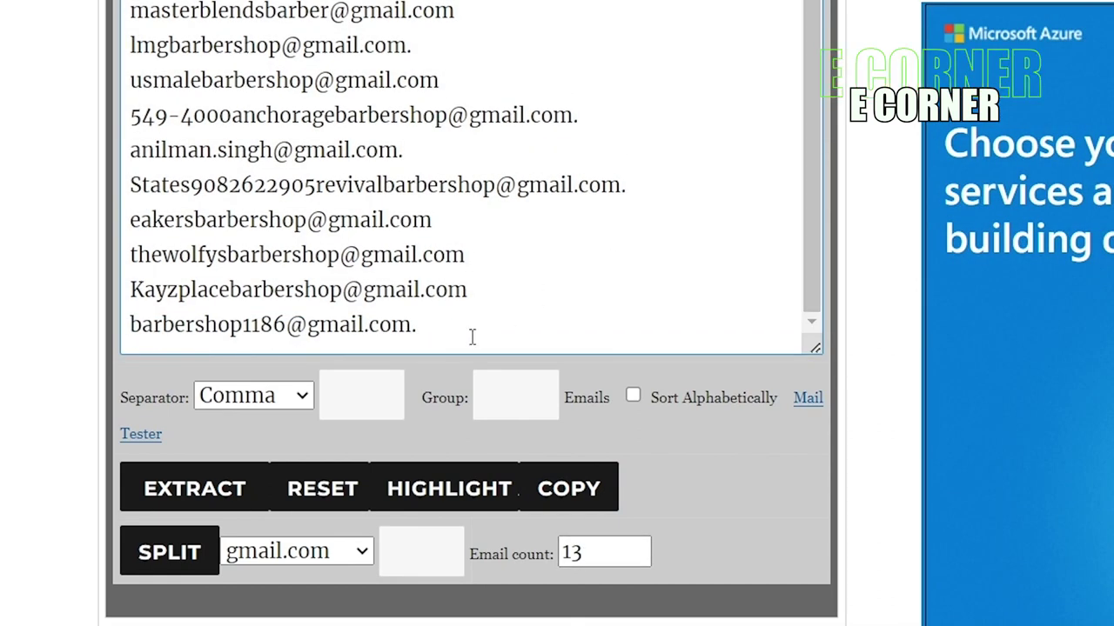
Select the full list of 13 Gmail addresses in the result box.
{"action": "left_click_drag", "start_coordinate": [417, 326], "coordinate": [126, 556]}
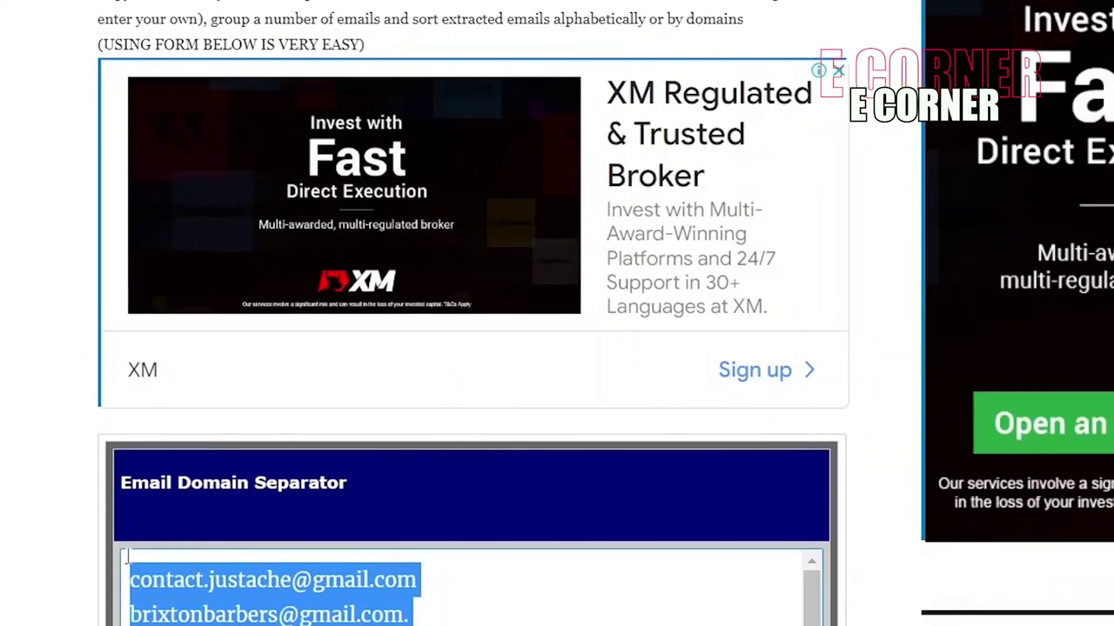
{"action": "scroll", "coordinate": [818, 609], "scroll_direction": "down", "scroll_amount": 1}
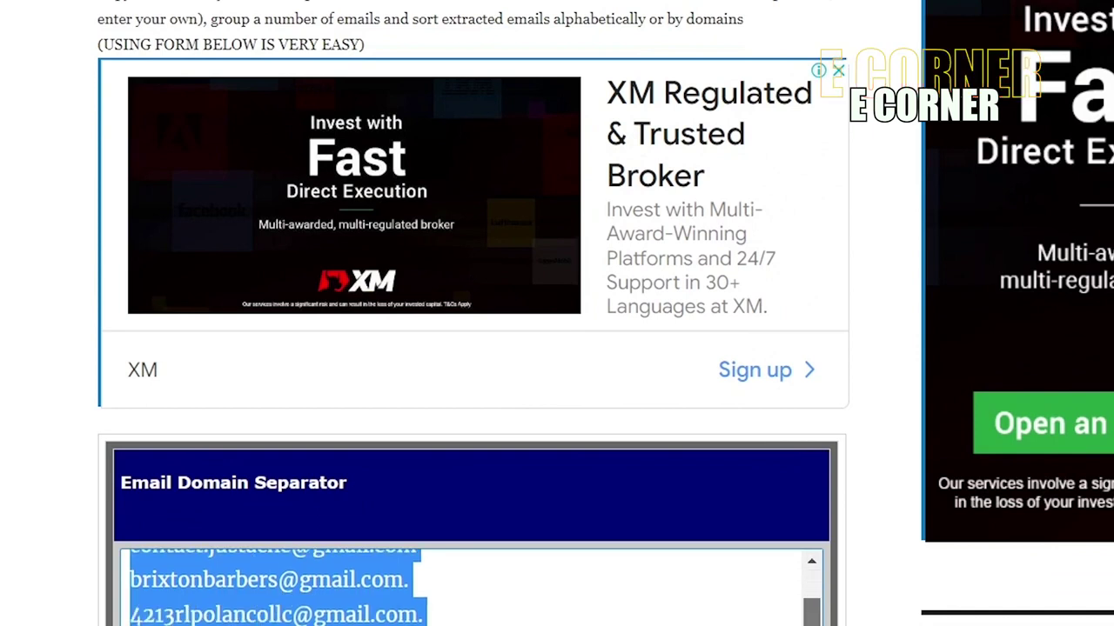
{"action": "scroll", "coordinate": [823, 392], "scroll_direction": "down", "scroll_amount": 4}
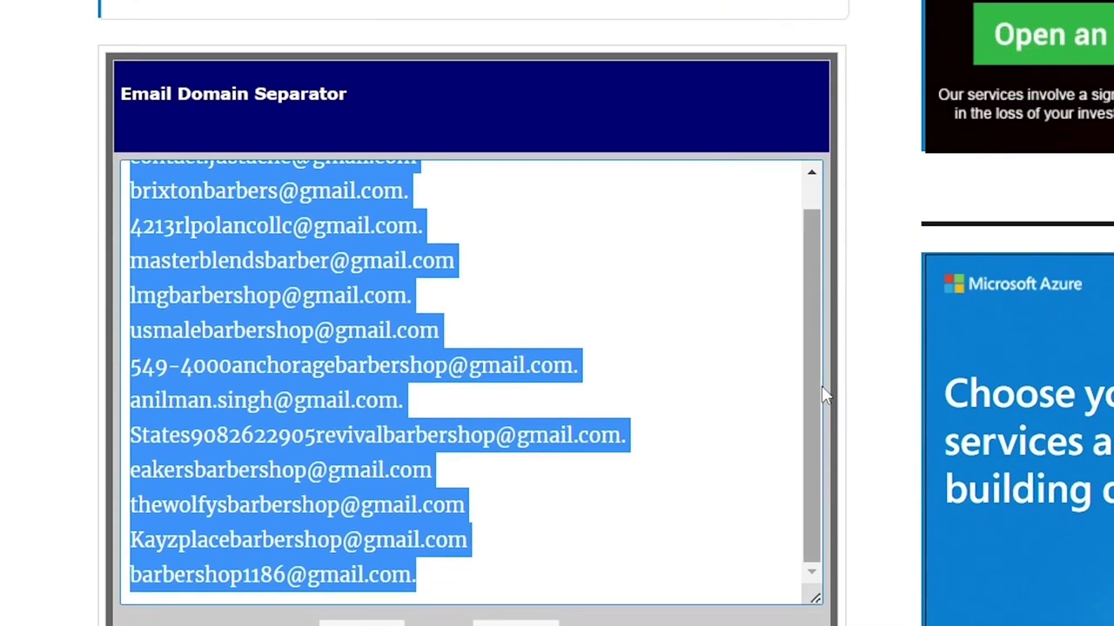
{"action": "scroll", "coordinate": [873, 385], "scroll_direction": "down", "scroll_amount": 5}
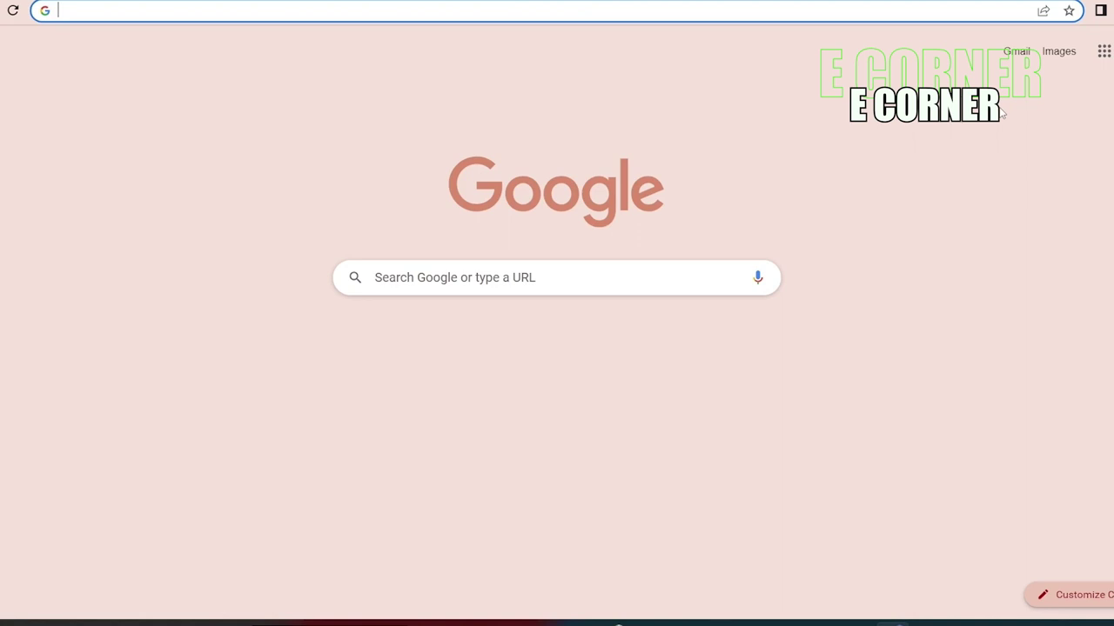
Open Gmail from the Google apps grid and start a new message.
{"action": "left_click", "coordinate": [1103, 52]}
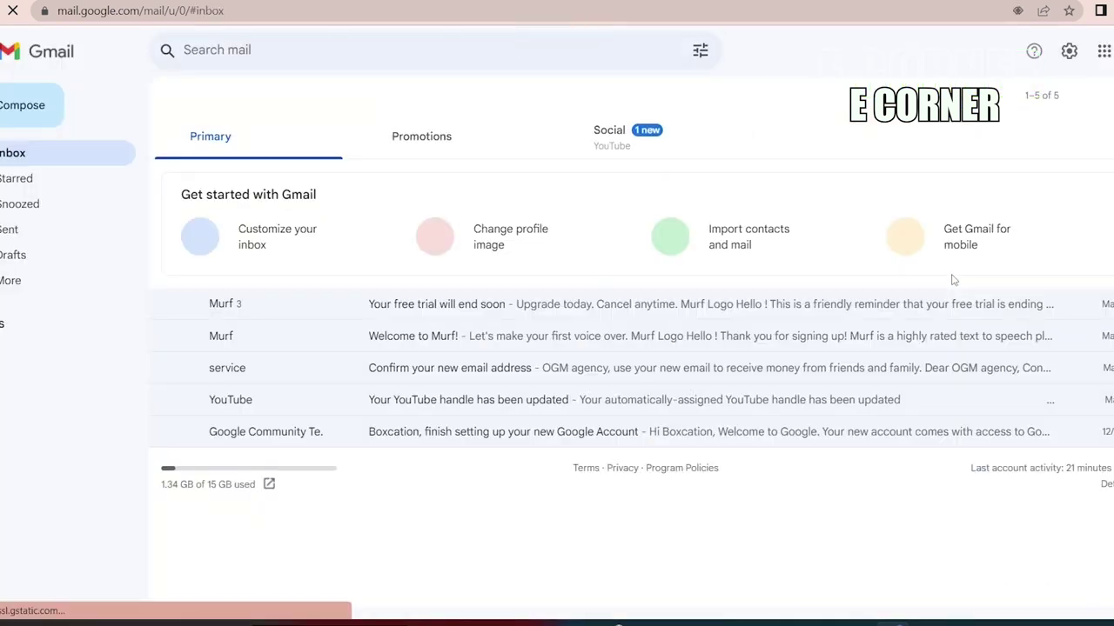
{"action": "left_click", "coordinate": [43, 108]}
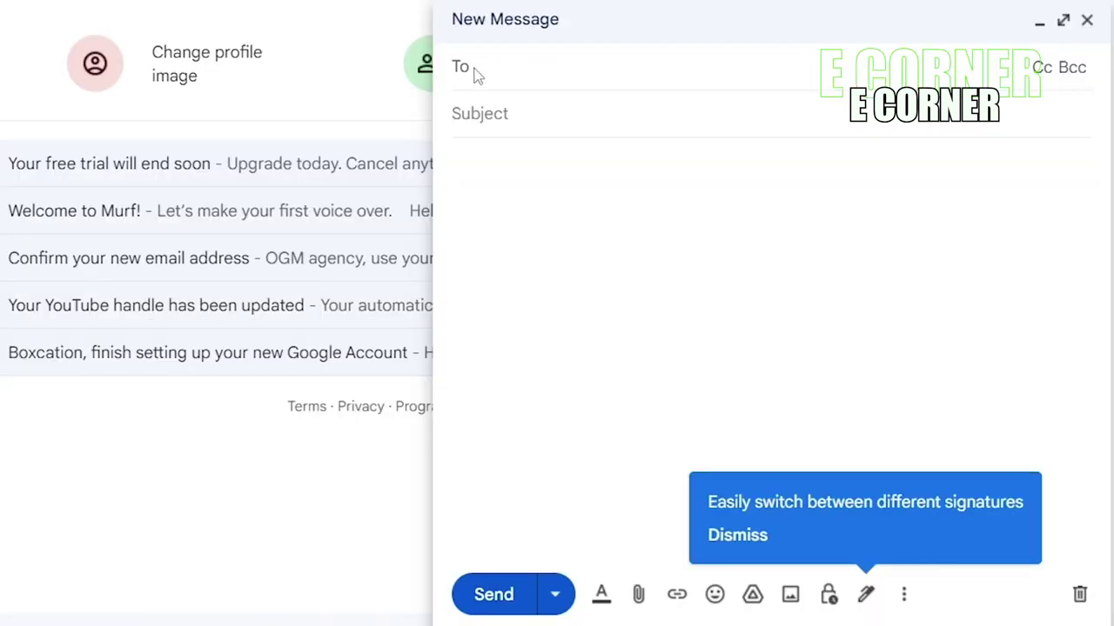
Paste the 13 addresses as recipients and enter the subject 'GRAPHIC DESIGNER OFFER'.
{"action": "key", "text": "ctrl+v"}
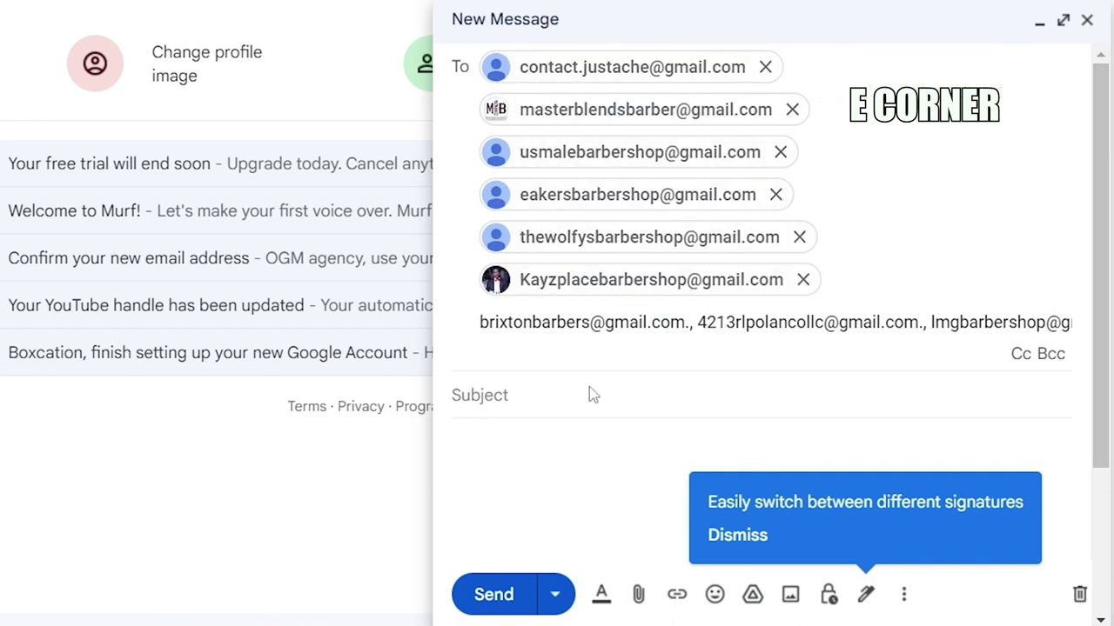
{"action": "left_click", "coordinate": [505, 398]}
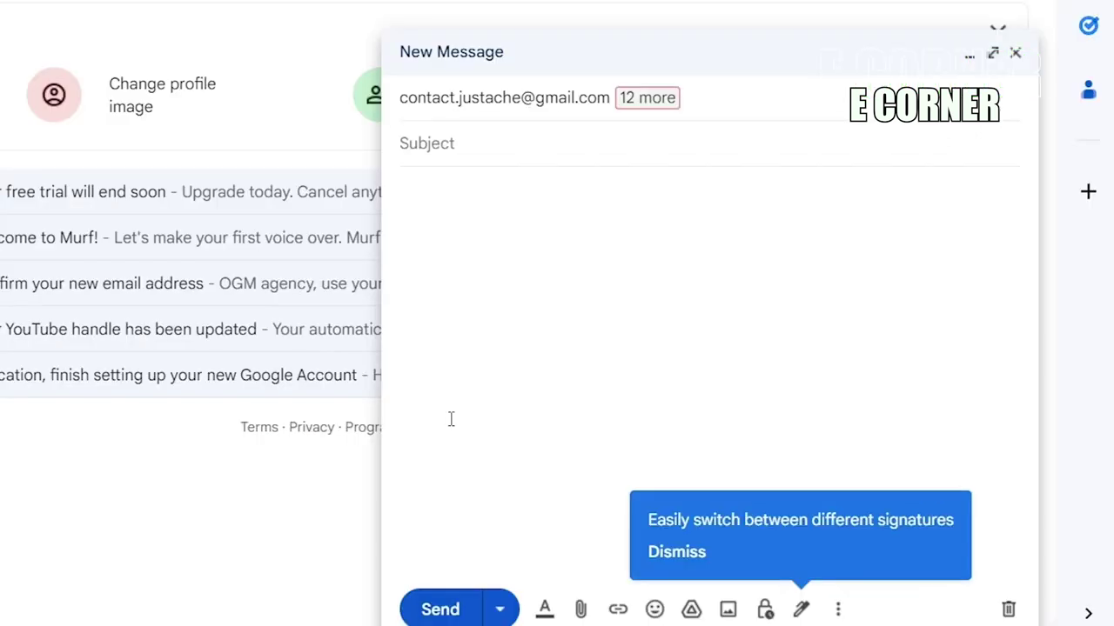
{"action": "type", "text": "G"}
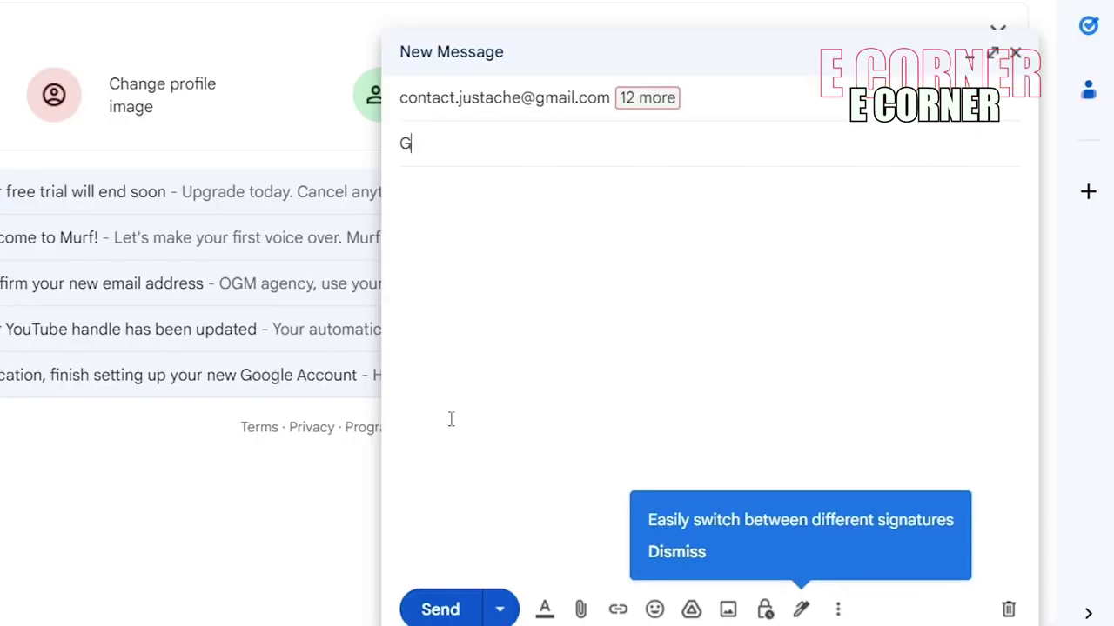
{"action": "type", "text": "RA"}
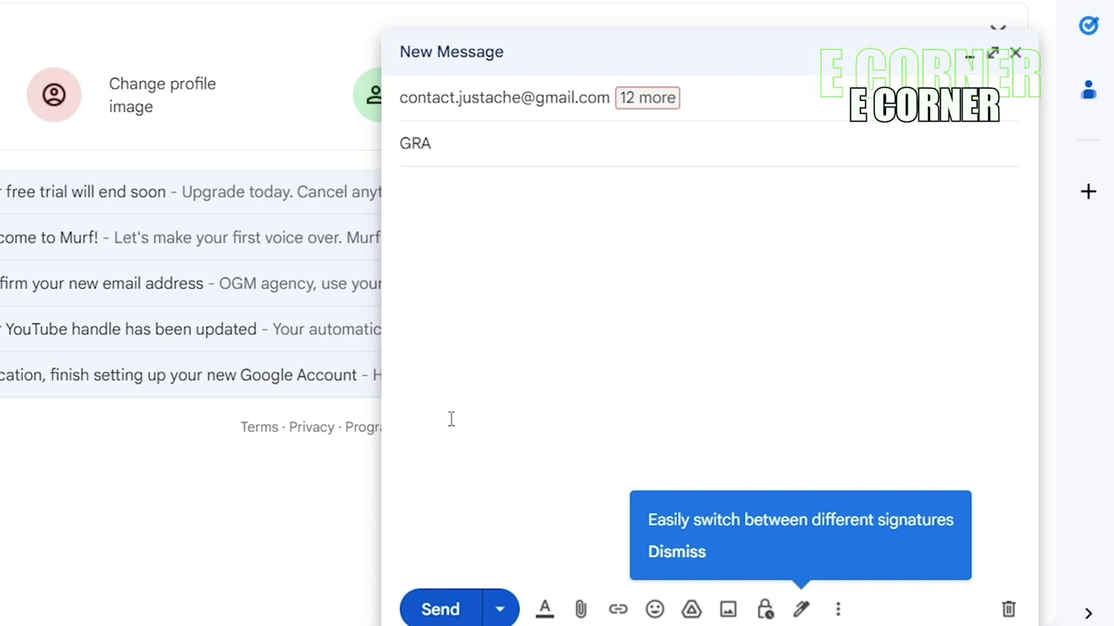
{"action": "type", "text": "PHIC"}
{"action": "type", "text": " DESI"}
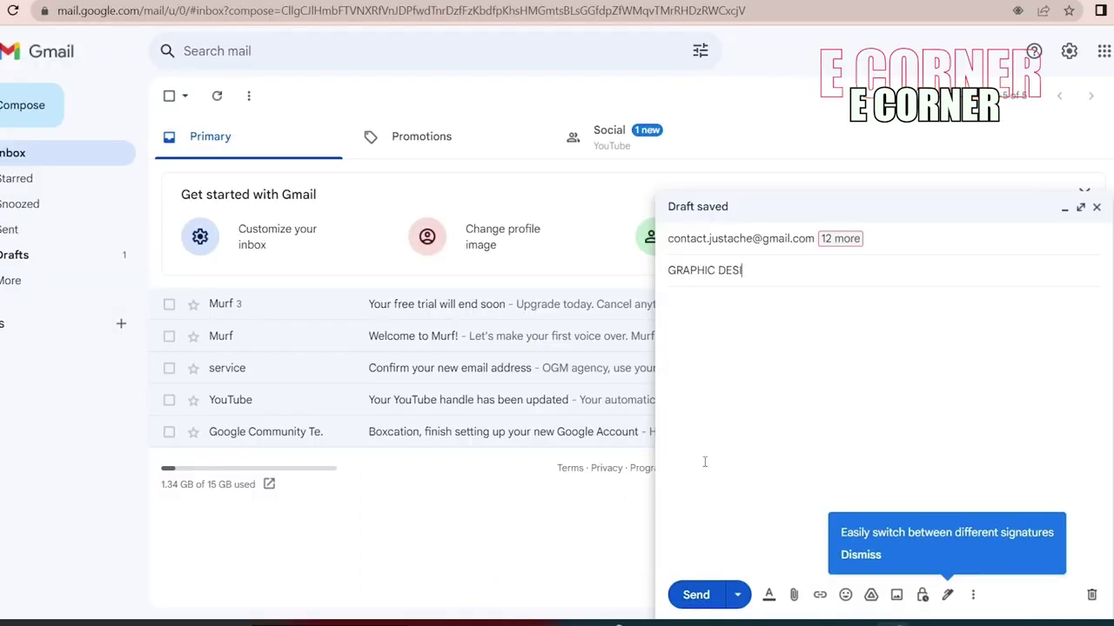
{"action": "type", "text": "GN"}
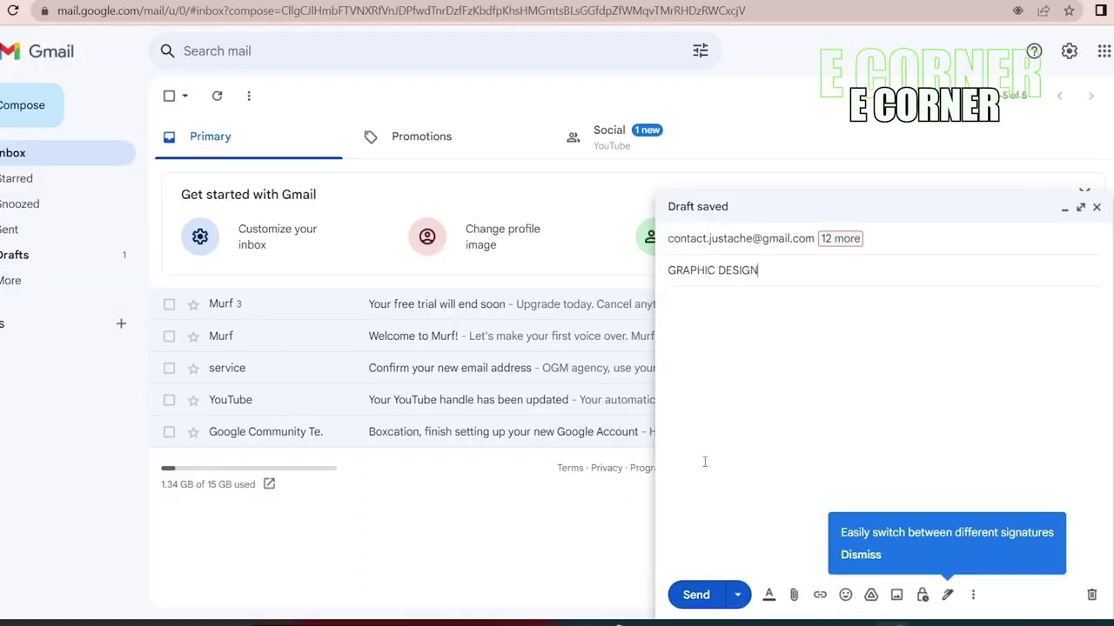
{"action": "type", "text": "E"}
{"action": "key", "text": "BackSpace"}
{"action": "type", "text": "ER "}
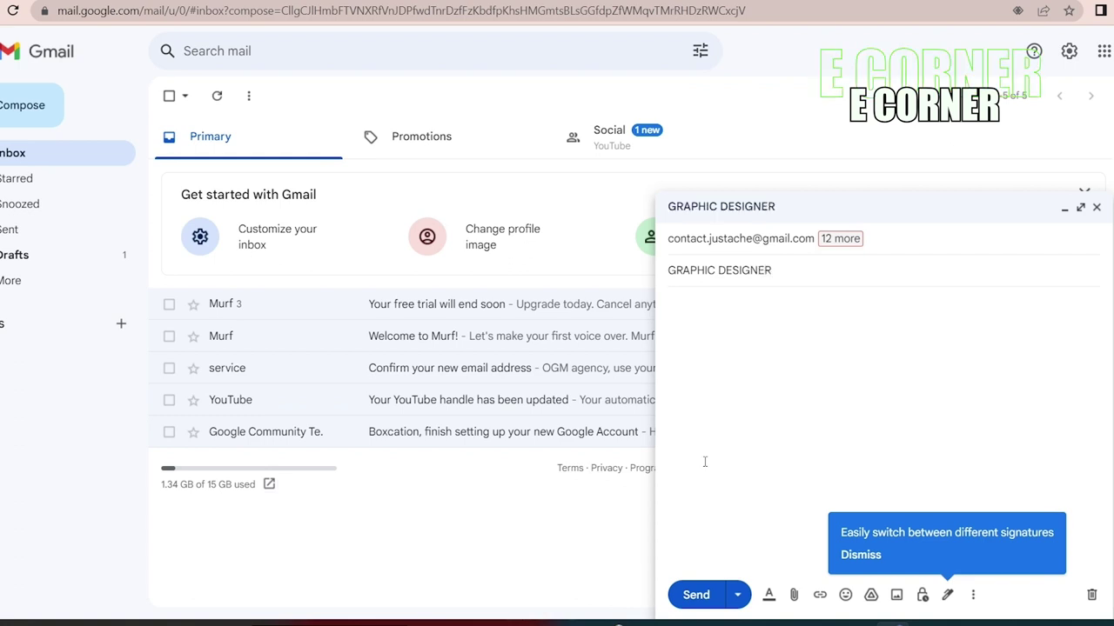
{"action": "type", "text": "OFFER"}
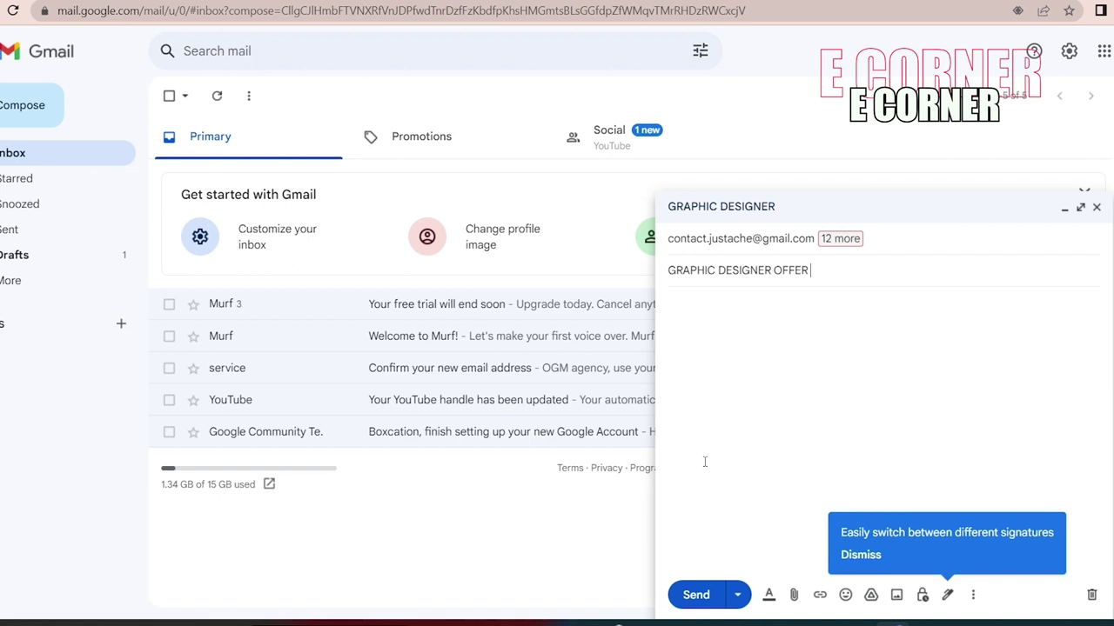
Paste a 'hello,' greeting and a skilled-graphic-designer introduction pitch into the message body.
{"action": "left_click", "coordinate": [687, 340]}
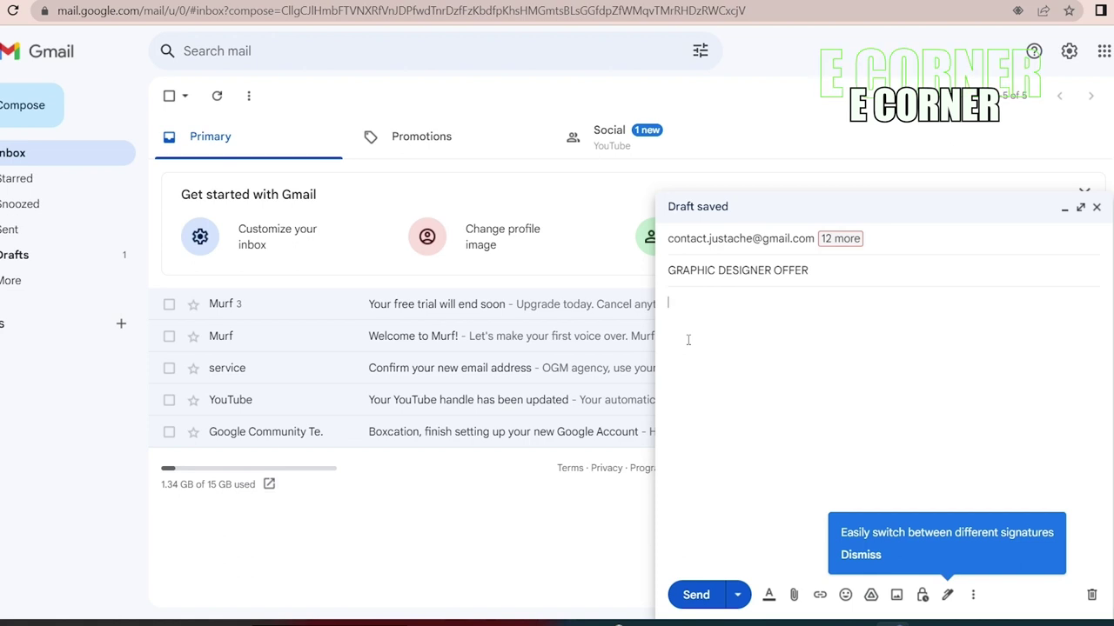
{"action": "type", "text": "hello,  i'm a skill graphic designer and i came across your page online and i thought is wise to reach out to you."}
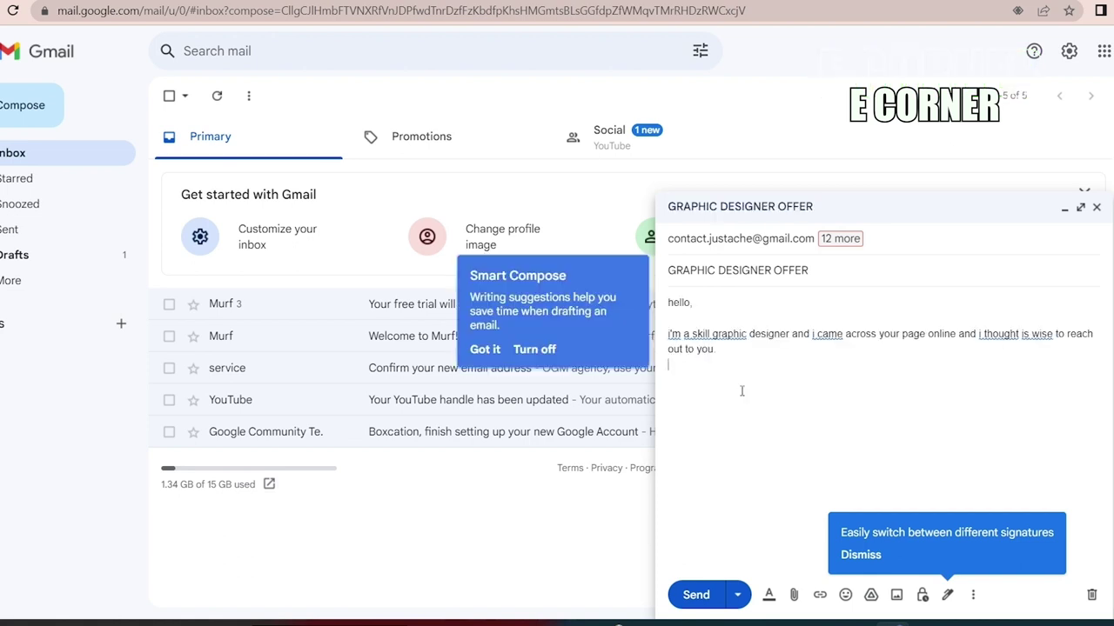